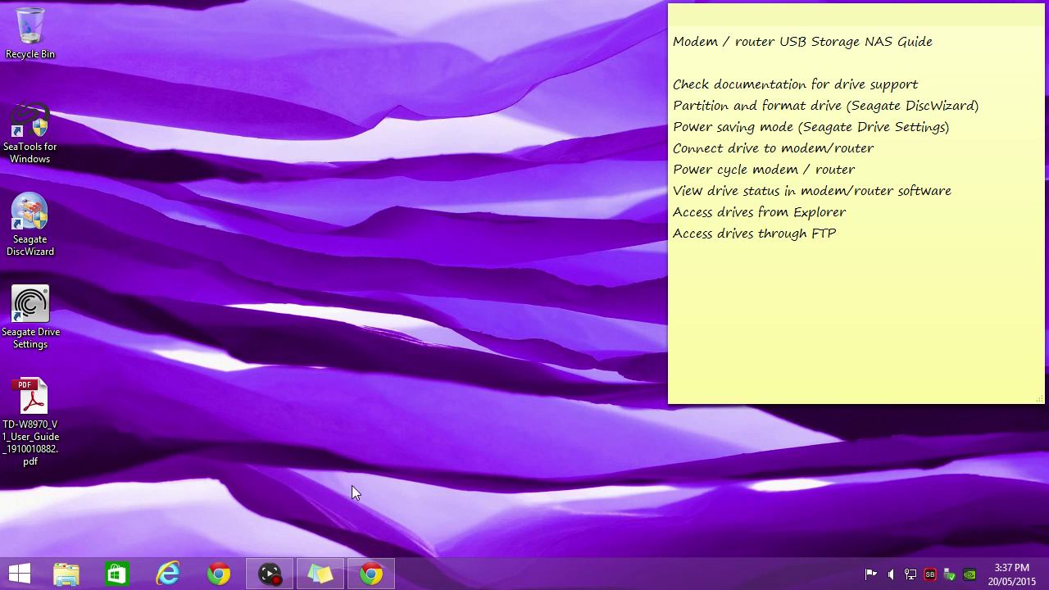
On the TP-LINK FAQ, highlight the requirements: NTFS format, GPT unsupported, MBR layout, 2TB per-drive limit.
left_click(371, 574)
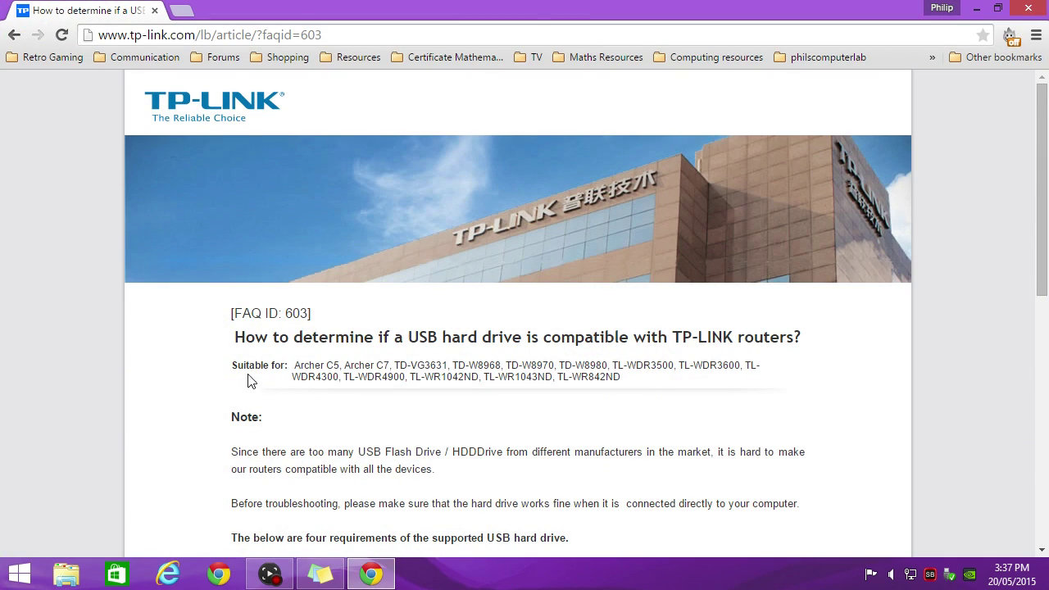
scroll(201, 383, "down", 3)
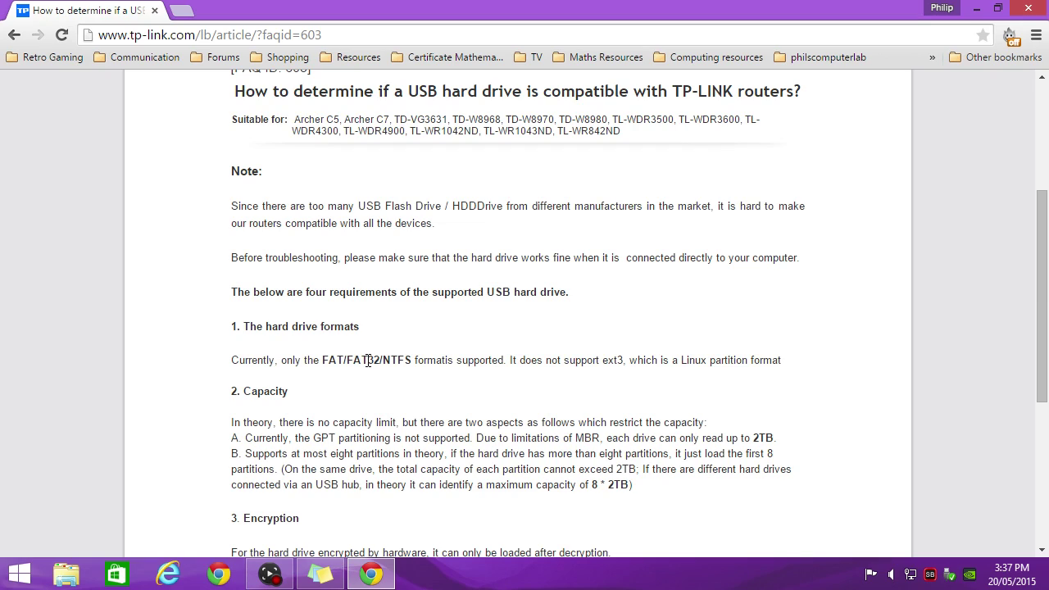
left_click_drag(382, 360, 412, 361)
left_click_drag(314, 439, 335, 438)
left_click_drag(575, 438, 600, 440)
left_click(756, 435)
left_click_drag(754, 437, 772, 437)
Close Chrome and launch Seagate DiscWizard from the desktop, allowing it past User Account Control.
left_click(1029, 8)
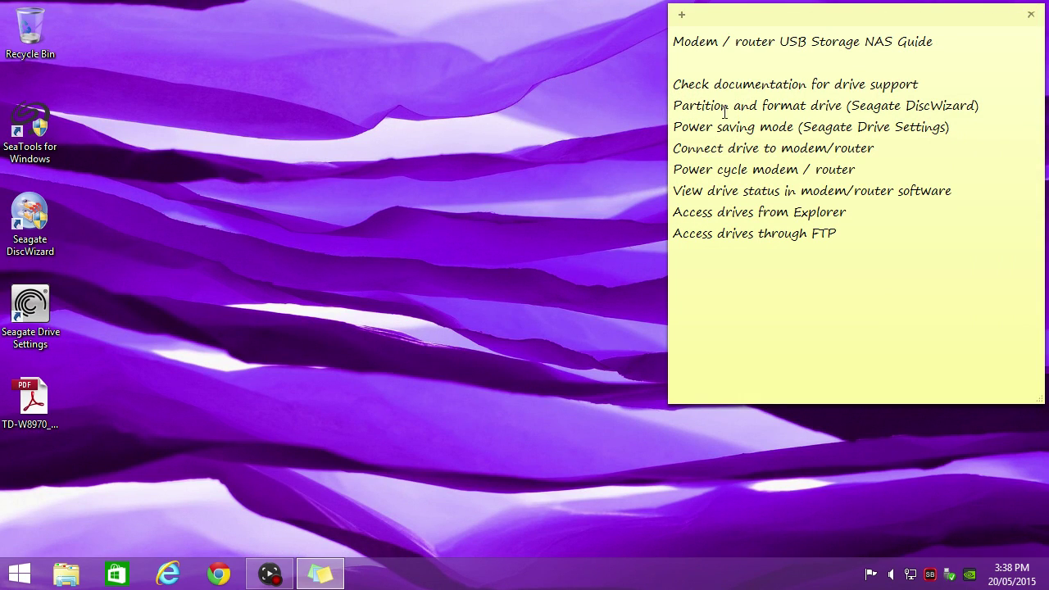
left_click_drag(852, 105, 977, 98)
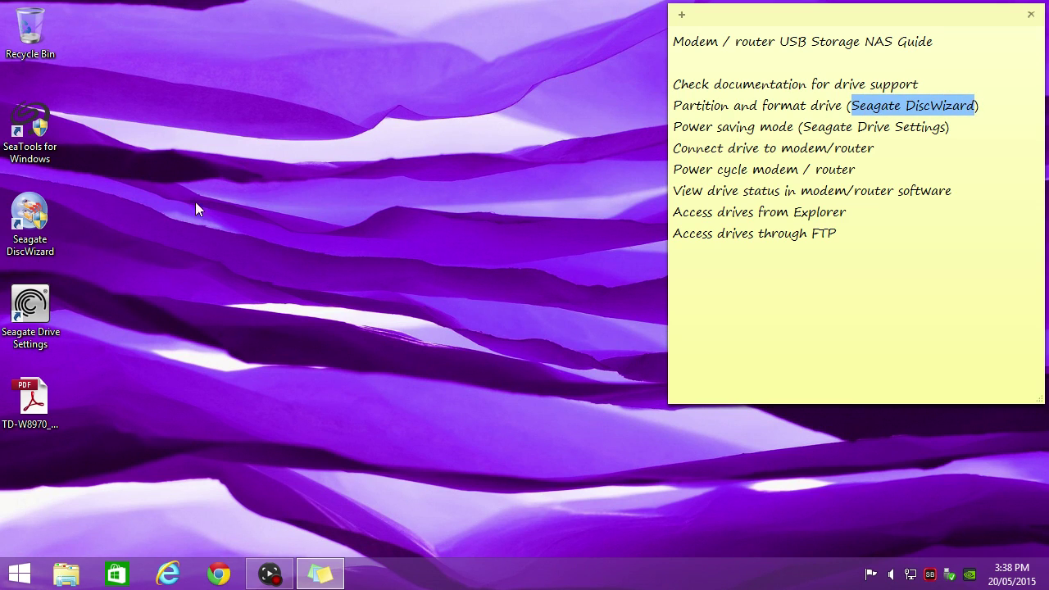
double_click(24, 217)
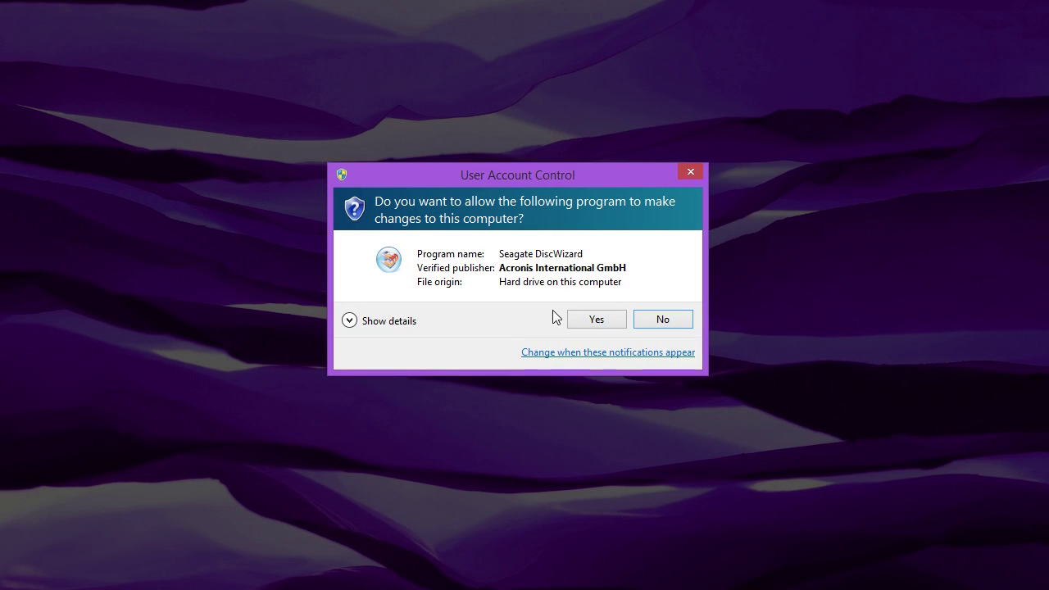
left_click(578, 319)
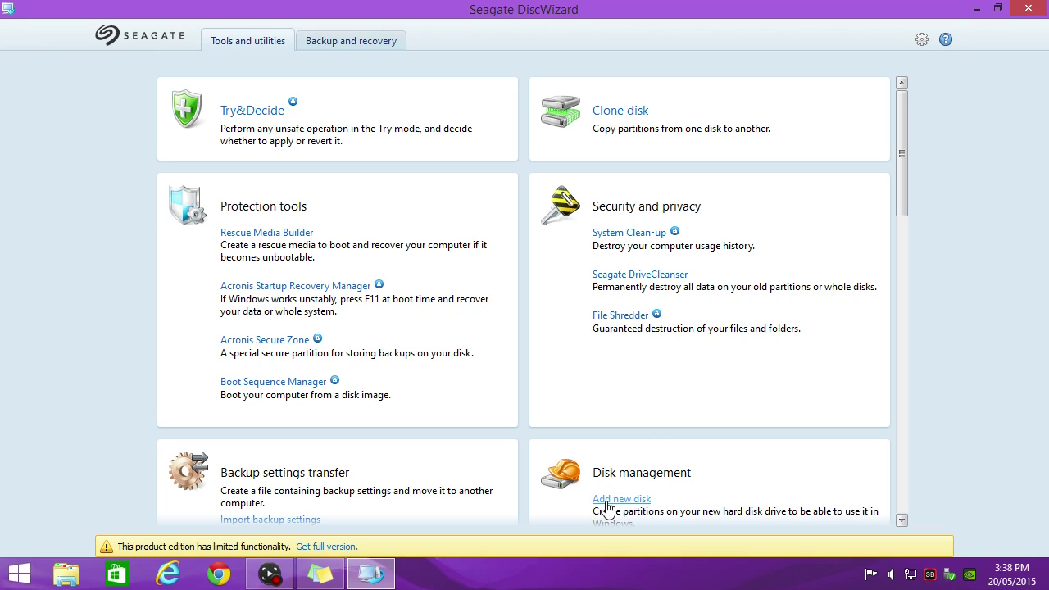
Add Disk 2, the 3.639 TB USB drive, and initialize it with the MBR layout.
left_click(606, 502)
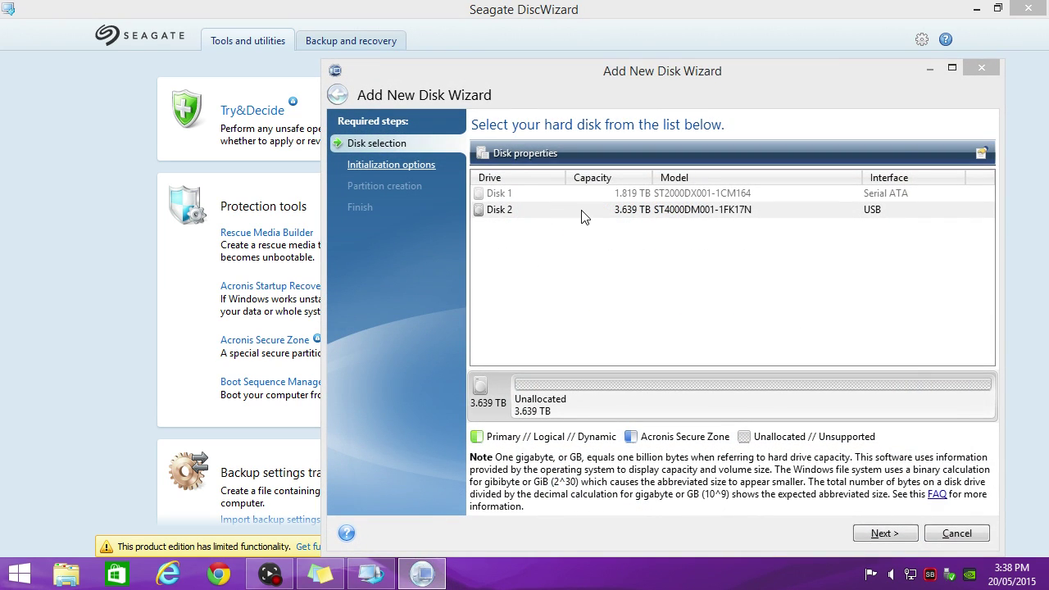
left_click(582, 211)
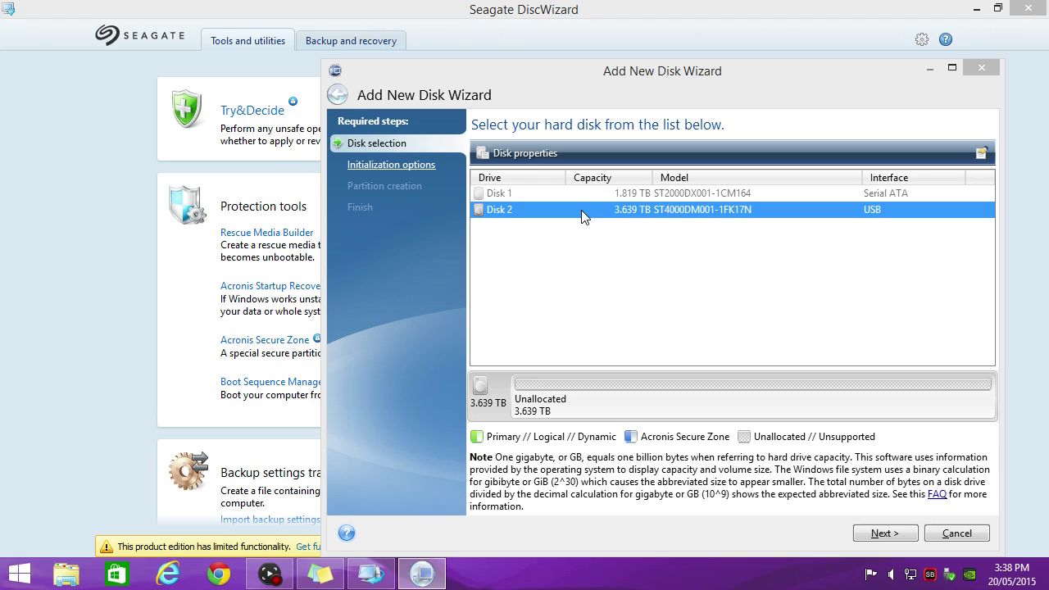
left_click(880, 534)
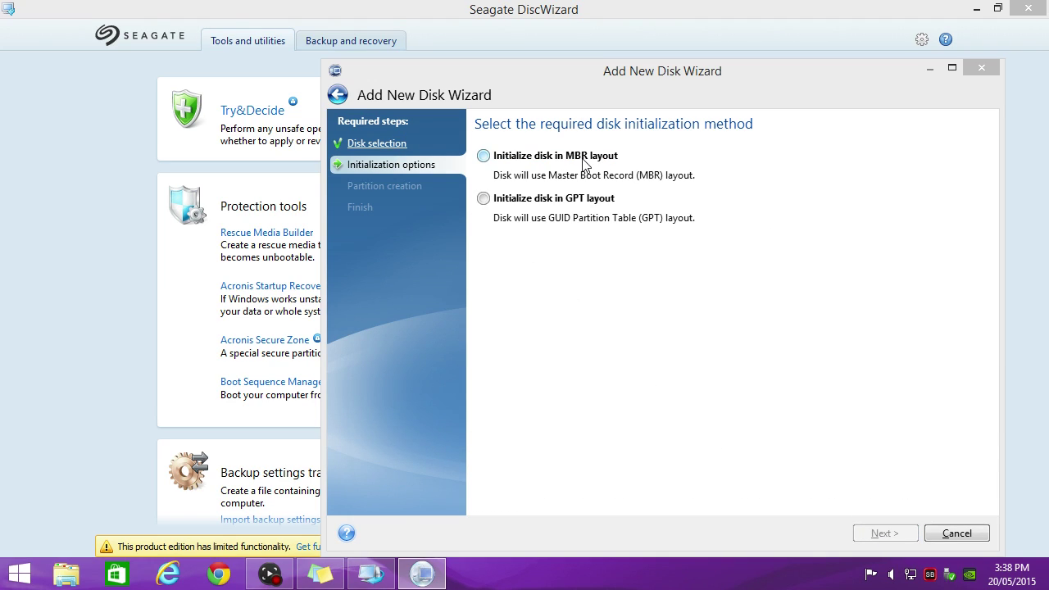
left_click(485, 156)
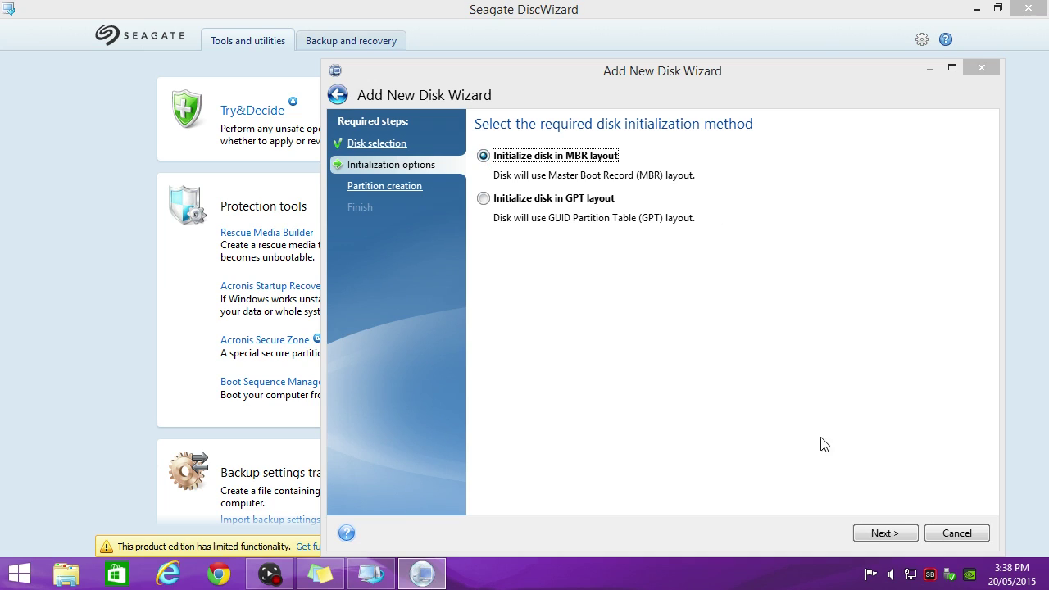
left_click(881, 535)
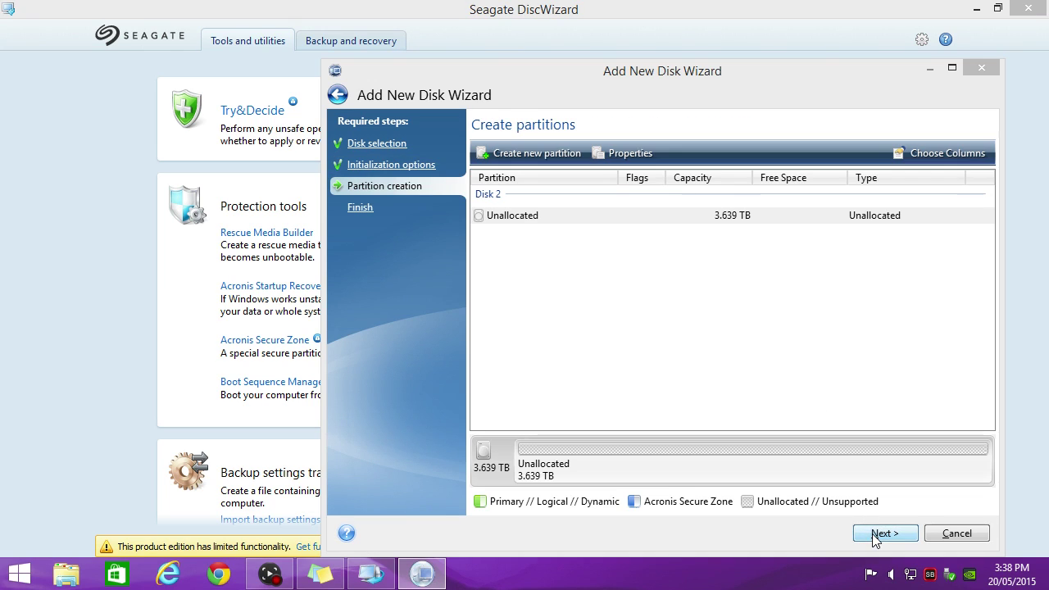
Create two primary NTFS partitions, E: and F:, of 1.819 TB each, and review the summary.
left_click(535, 155)
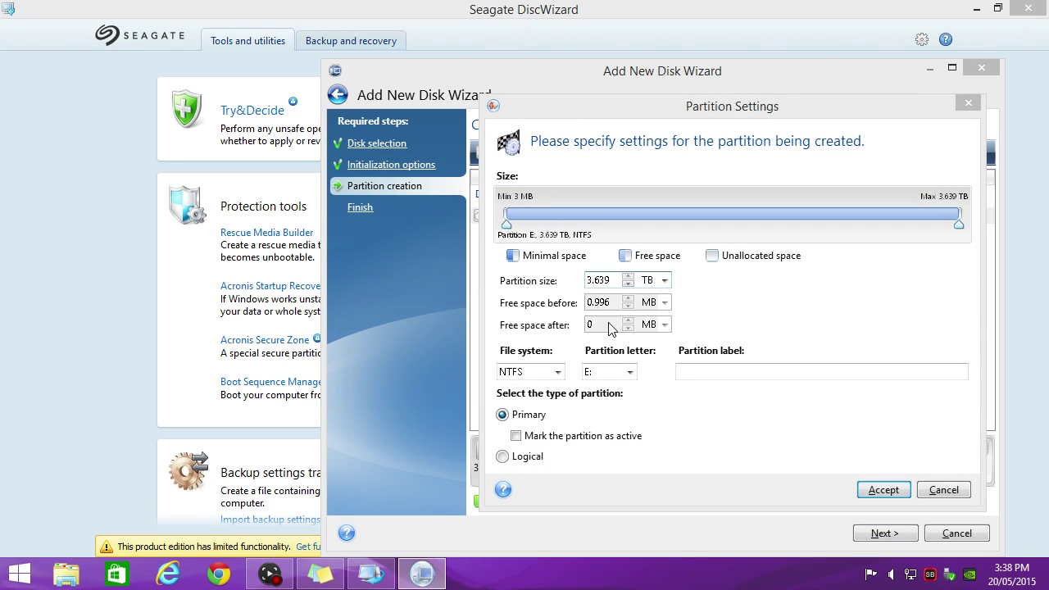
left_click_drag(960, 218, 732, 219)
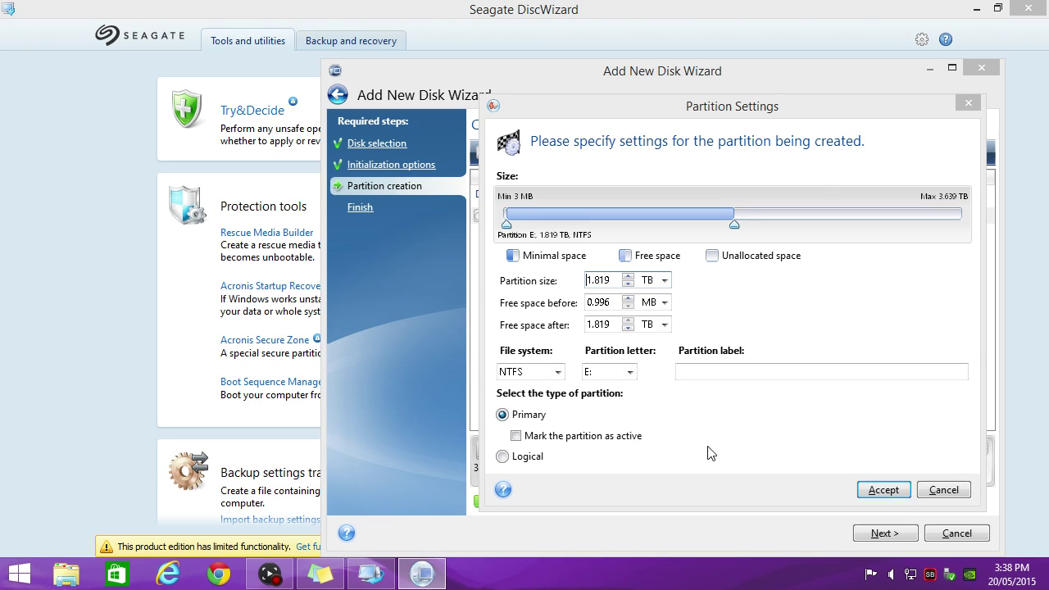
left_click(880, 489)
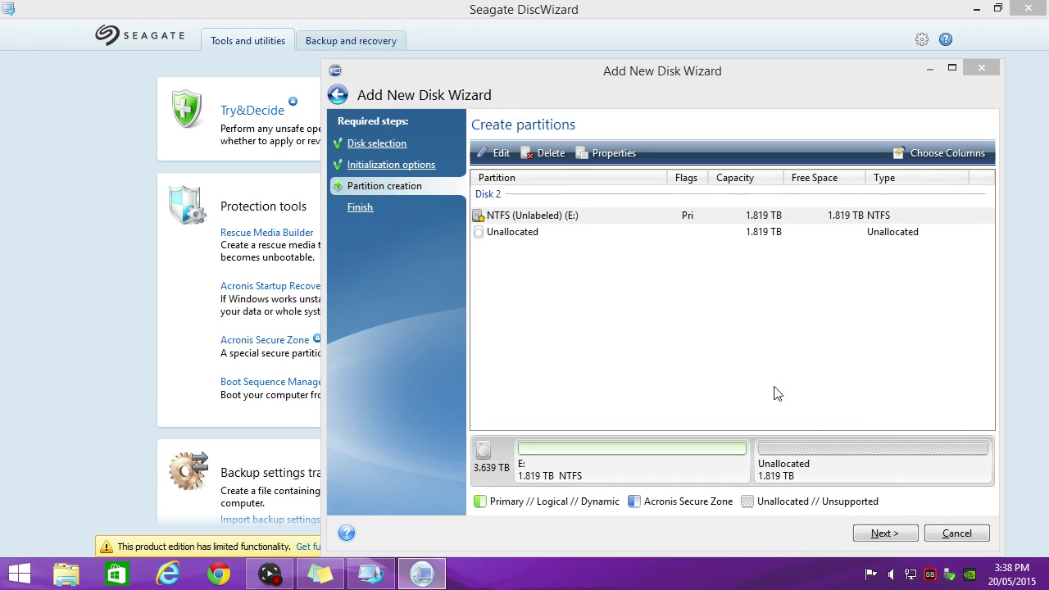
left_click(528, 232)
left_click(527, 154)
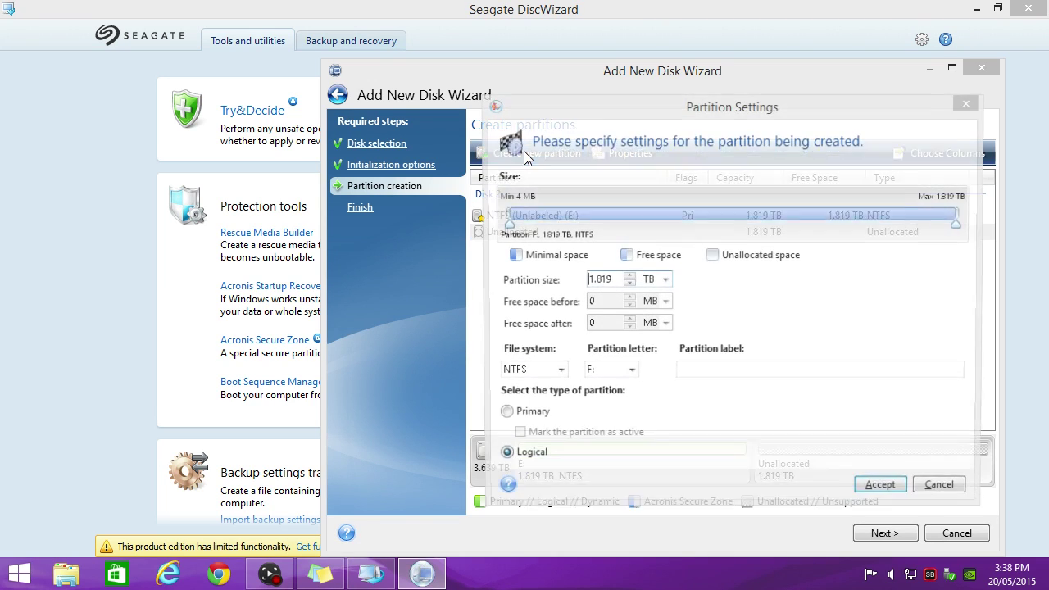
left_click(503, 415)
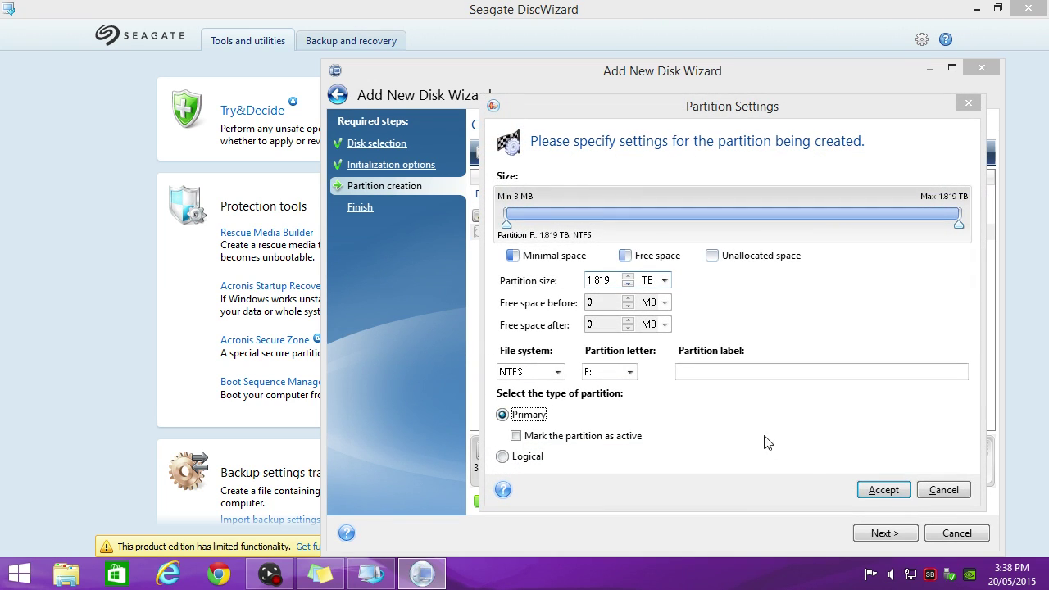
left_click(883, 491)
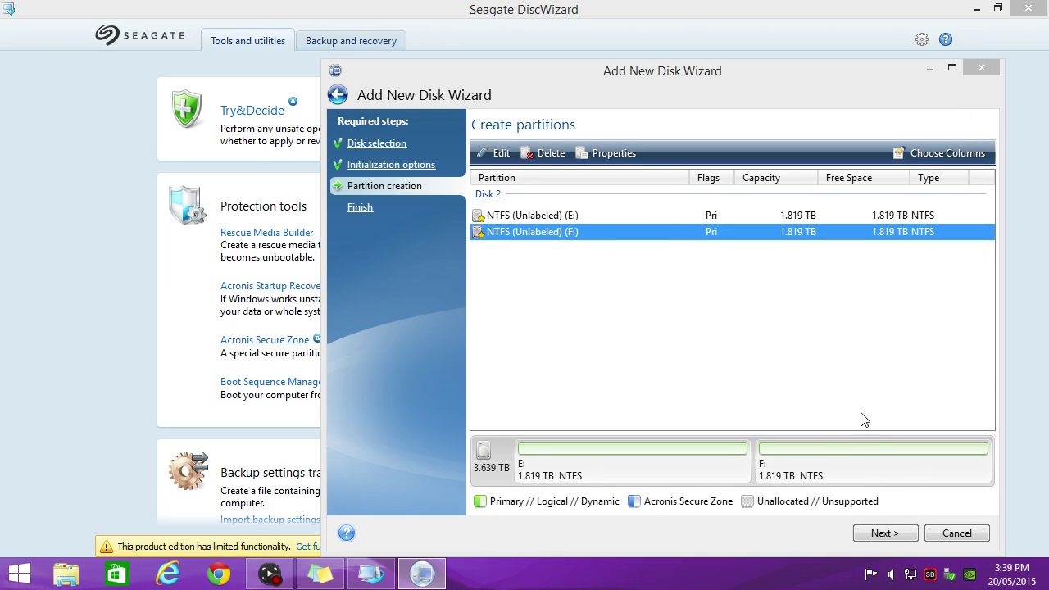
left_click(883, 534)
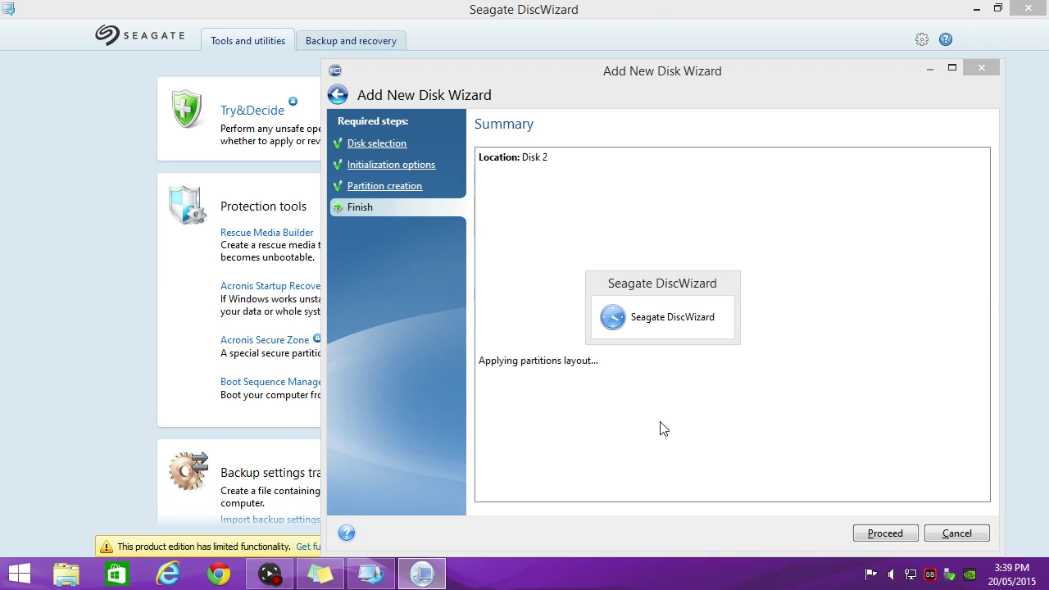
Apply the two-partition layout, dismiss the new-drive notifications, acknowledge success and close DiscWizard.
left_click(877, 536)
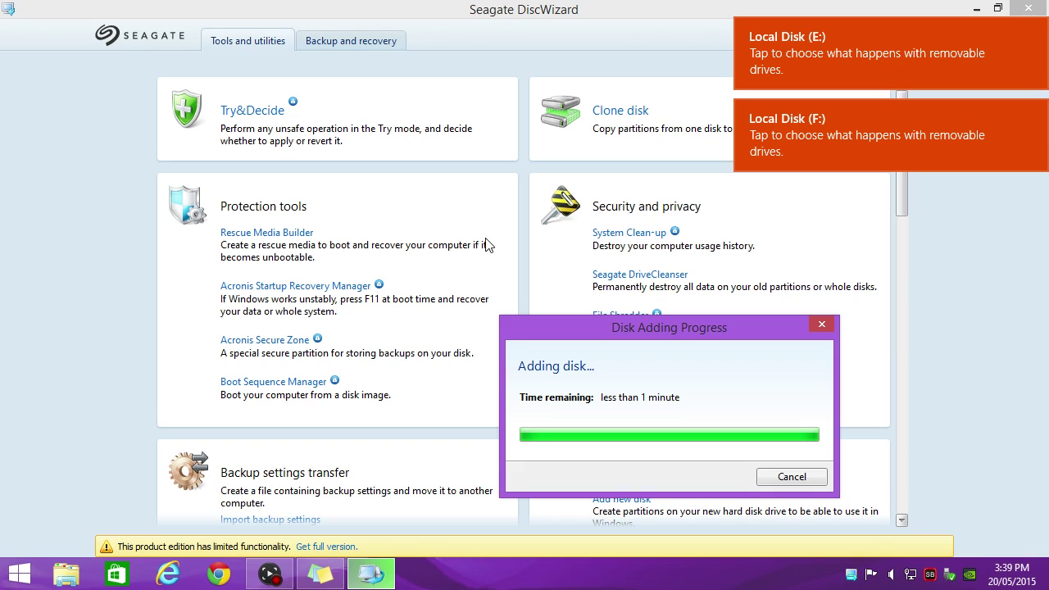
left_click(916, 56)
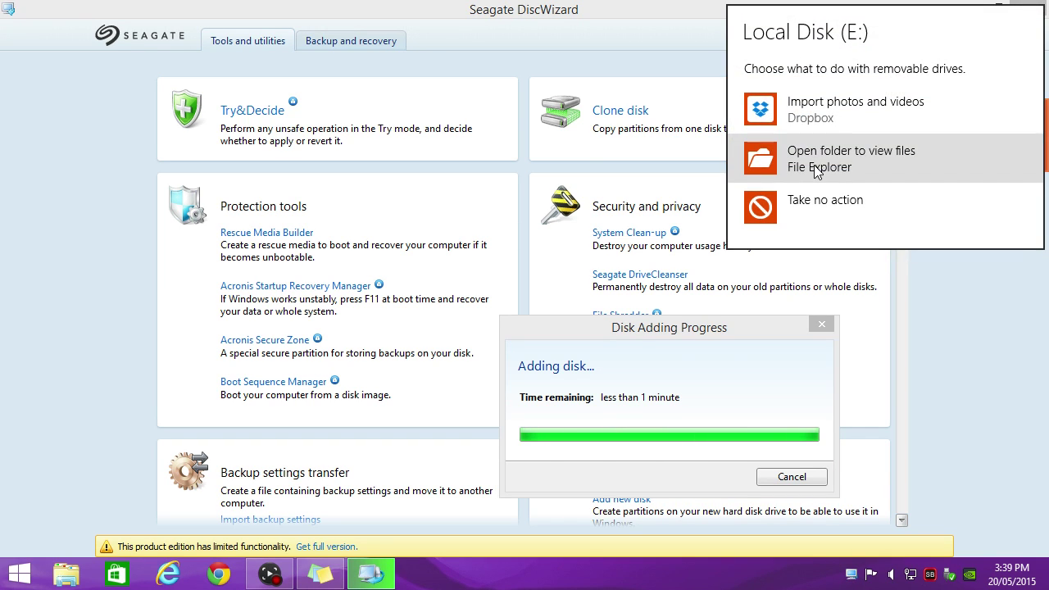
left_click(815, 165)
left_click(1031, 9)
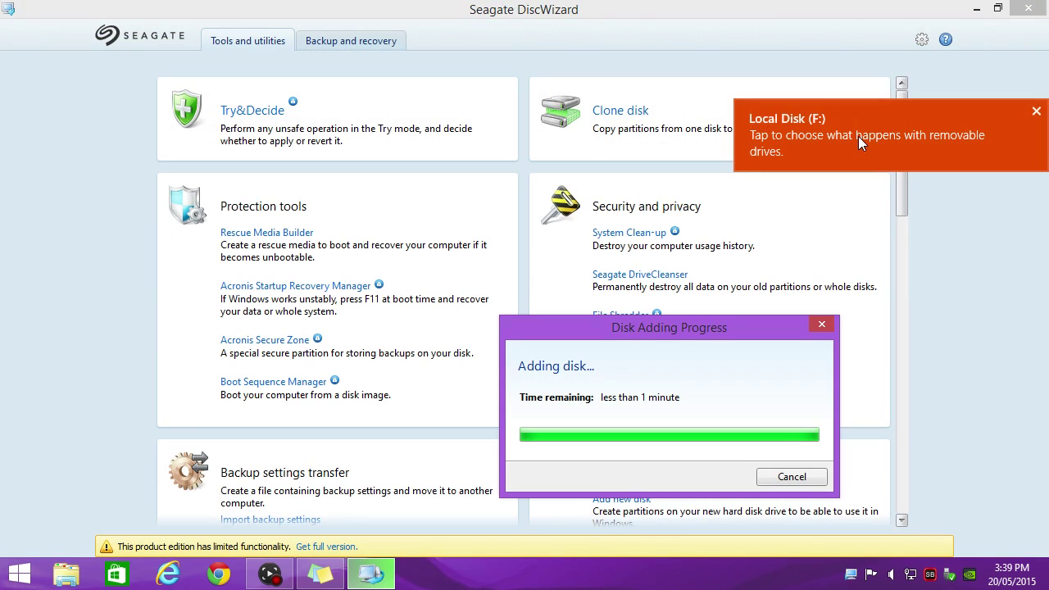
left_click(859, 136)
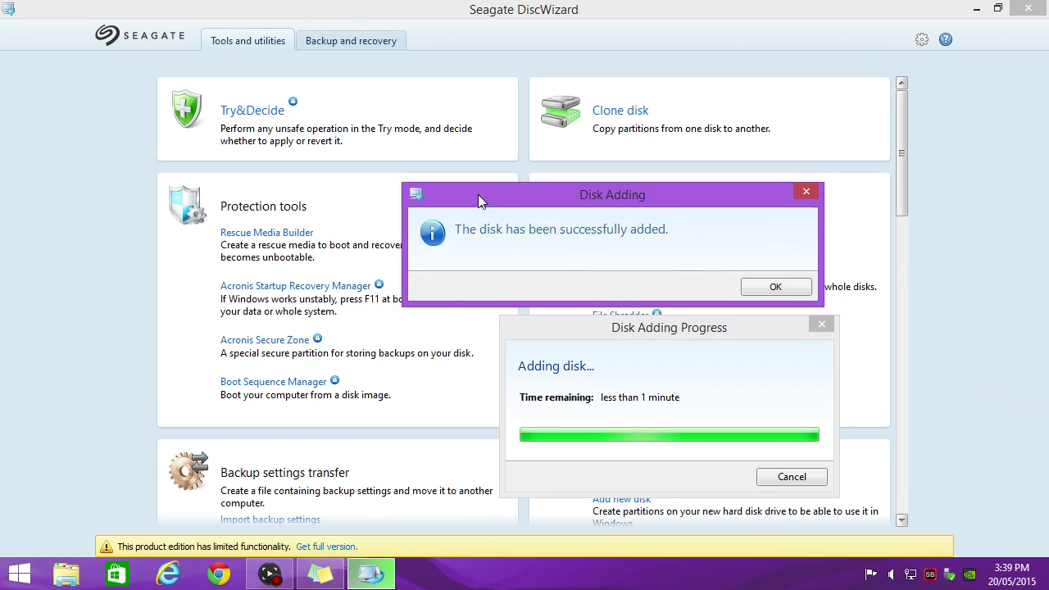
left_click(761, 284)
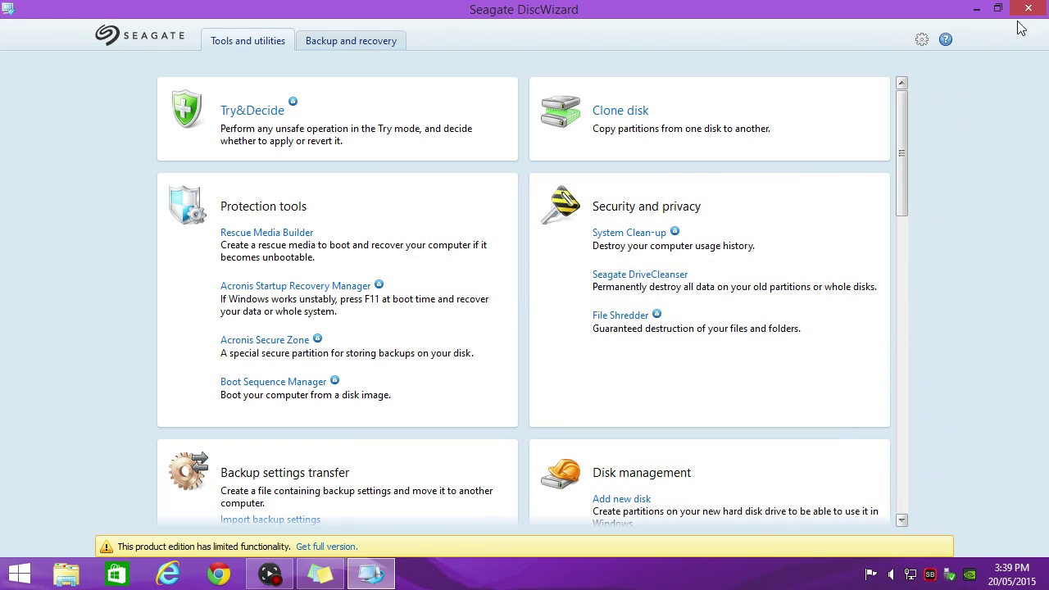
left_click(1028, 8)
left_click(761, 128)
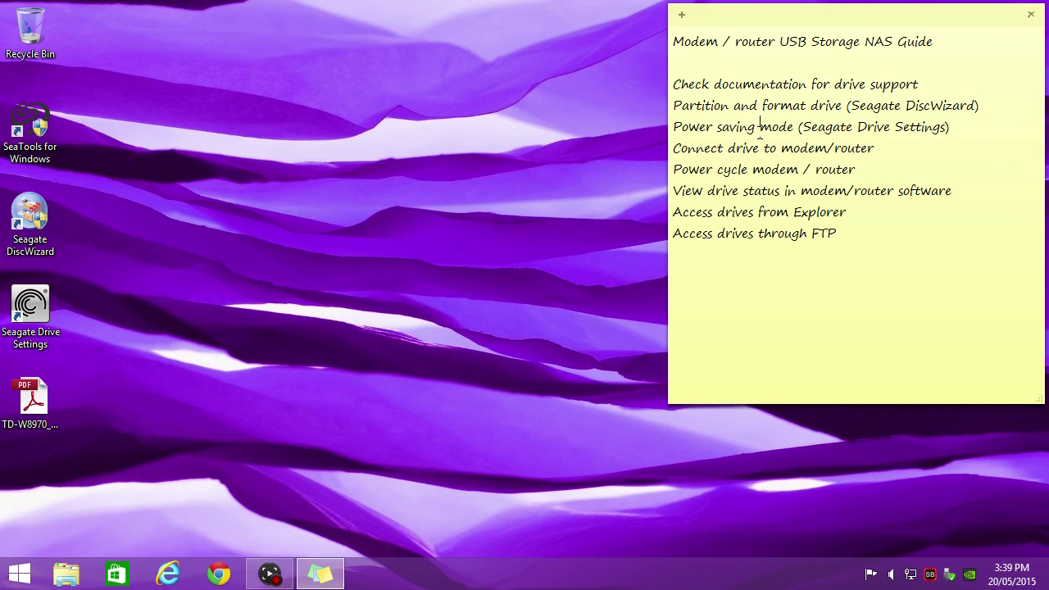
left_click_drag(674, 127, 939, 129)
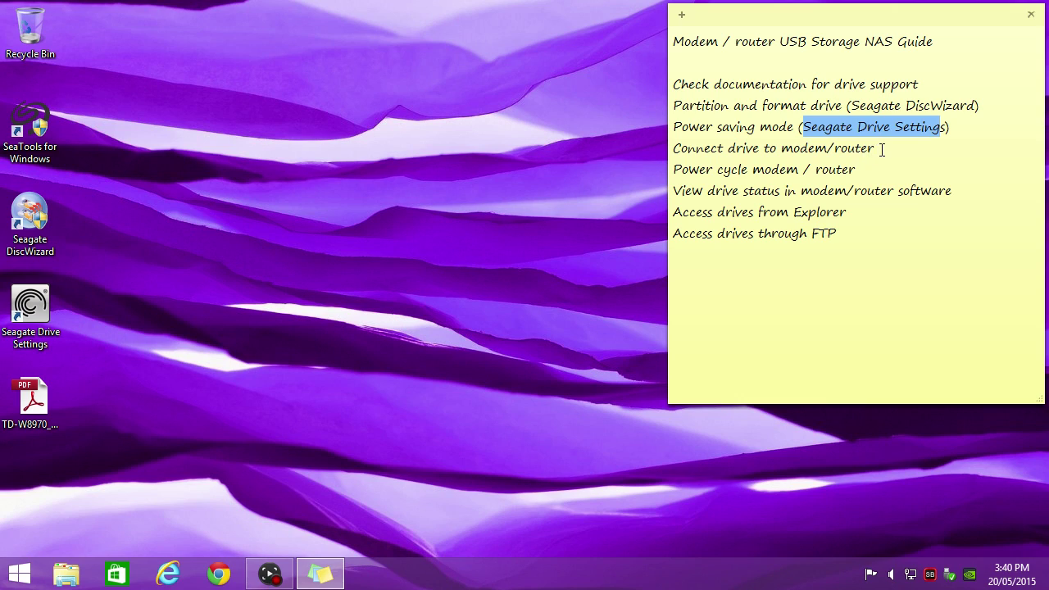
left_click_drag(881, 149, 701, 149)
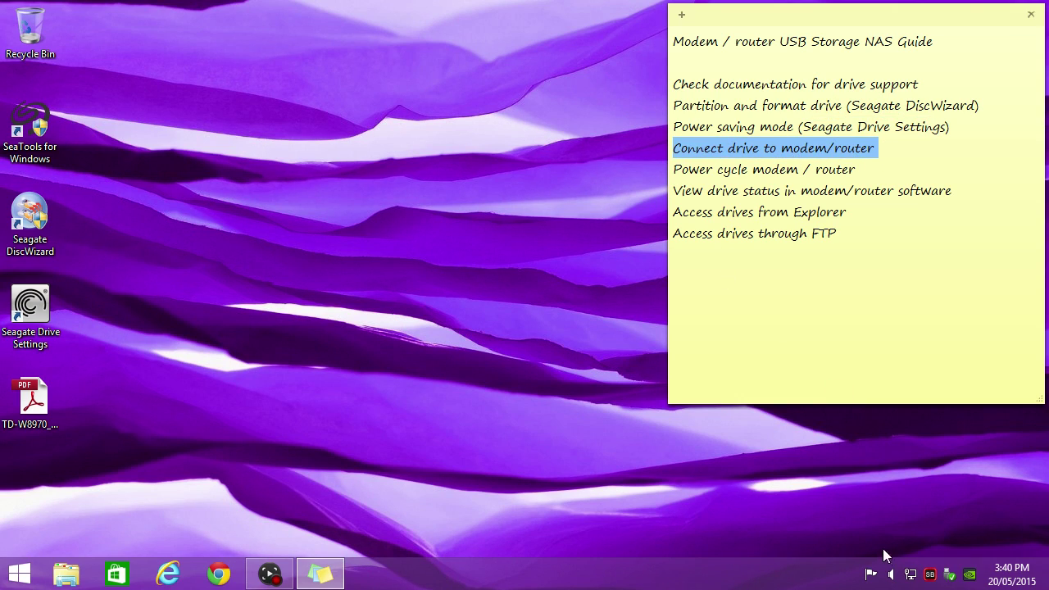
left_click(951, 577)
left_click(914, 526)
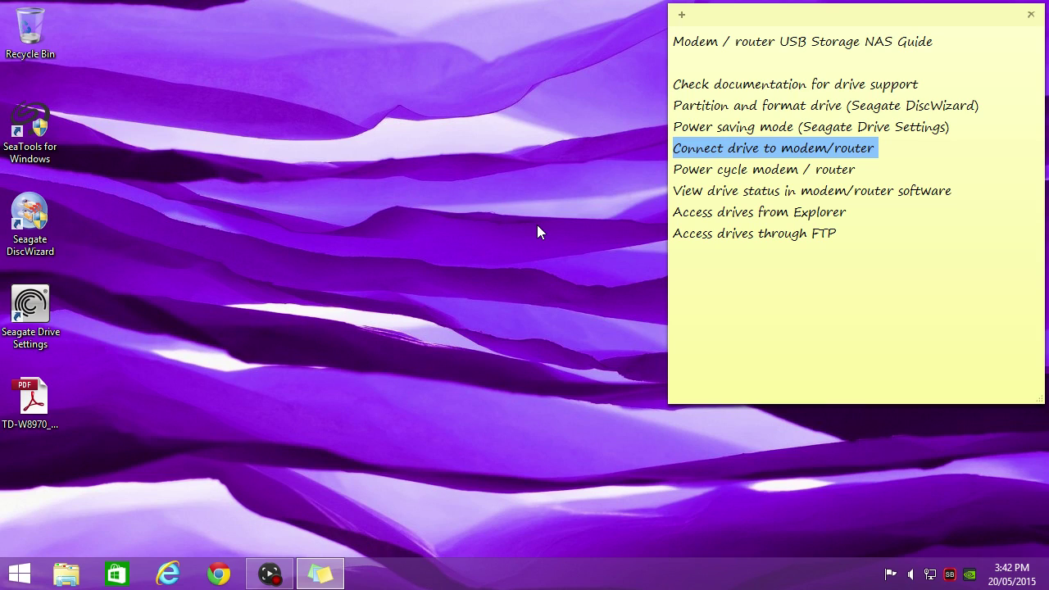
left_click(697, 169)
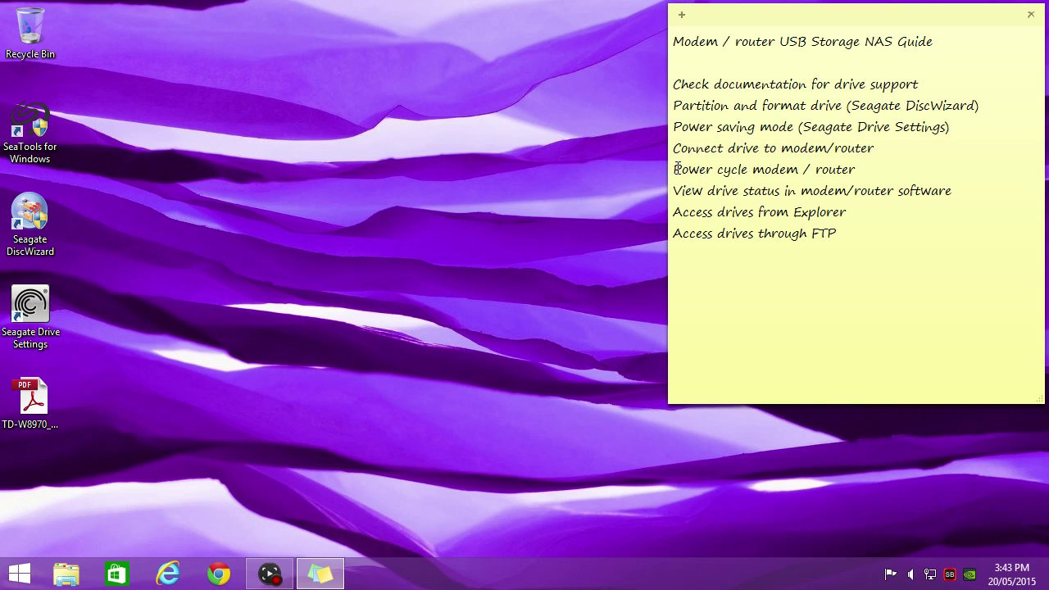
Reopen Chrome and enter the router address 192.168.1.1 in a new tab.
left_click(218, 574)
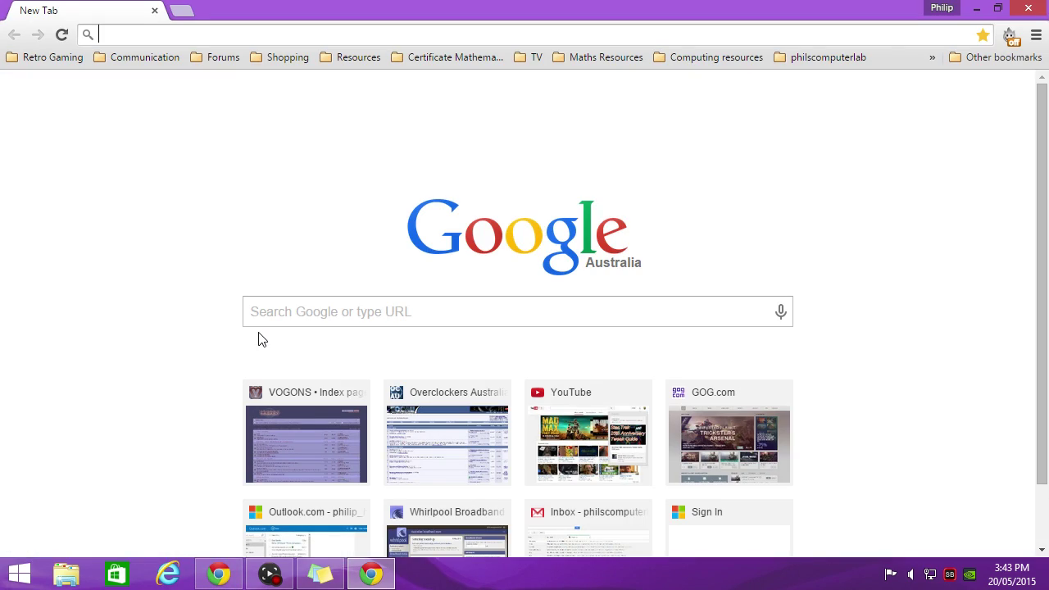
type("19")
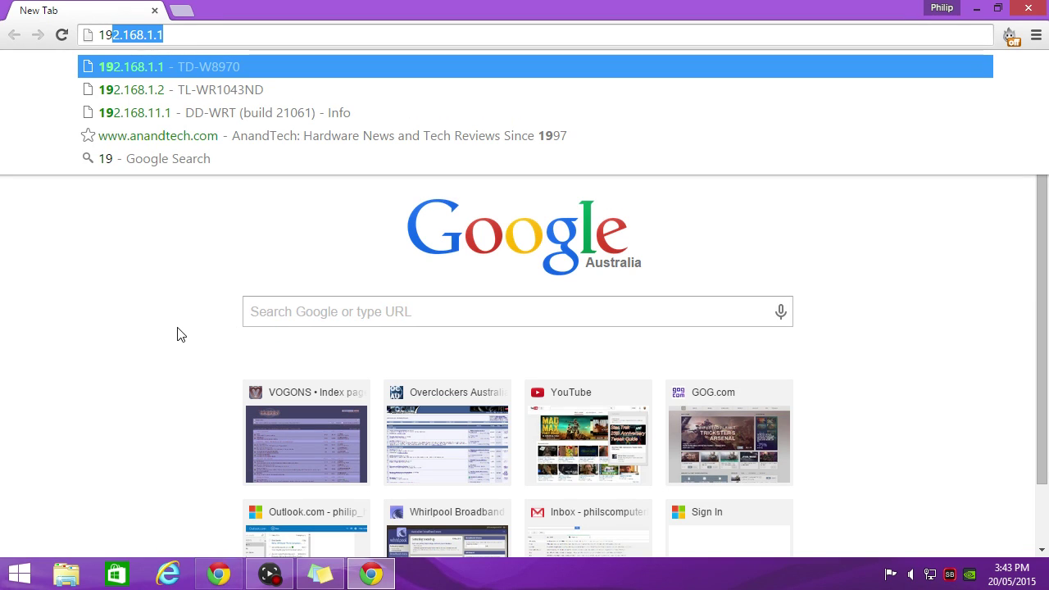
left_click(18, 574)
Run ipconfig in Command Prompt to confirm IP 192.168.1.120 and default gateway 192.168.1.1.
type("cmd")
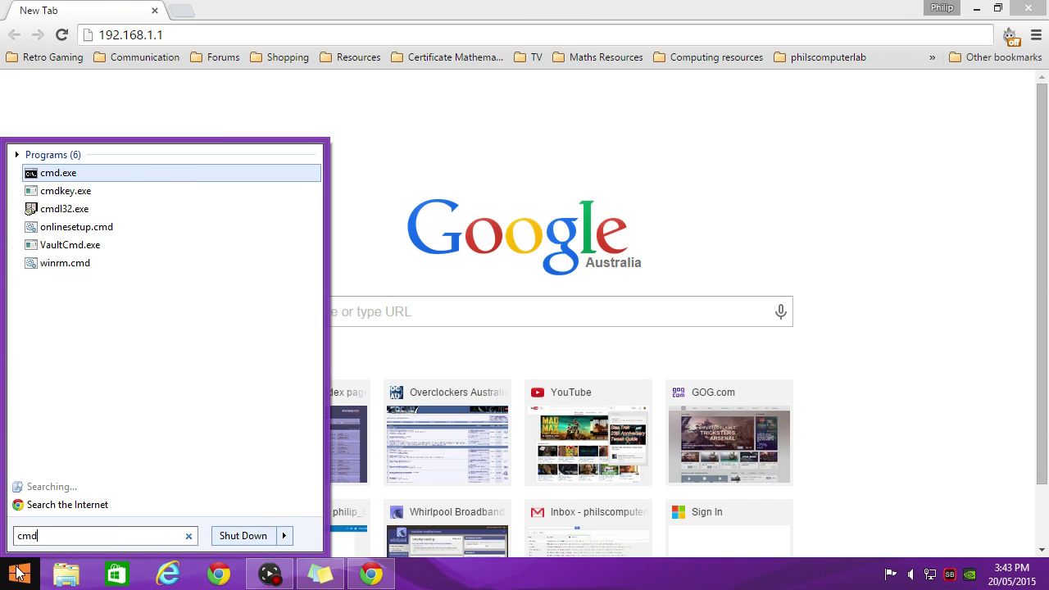
key("Return")
type("ipcon")
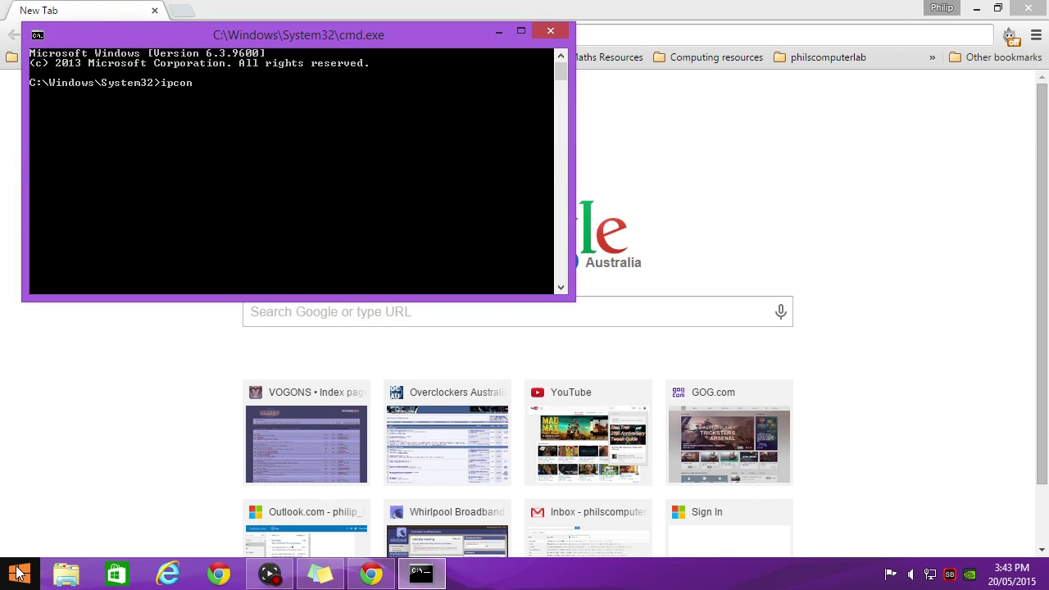
type("fig")
key("Return")
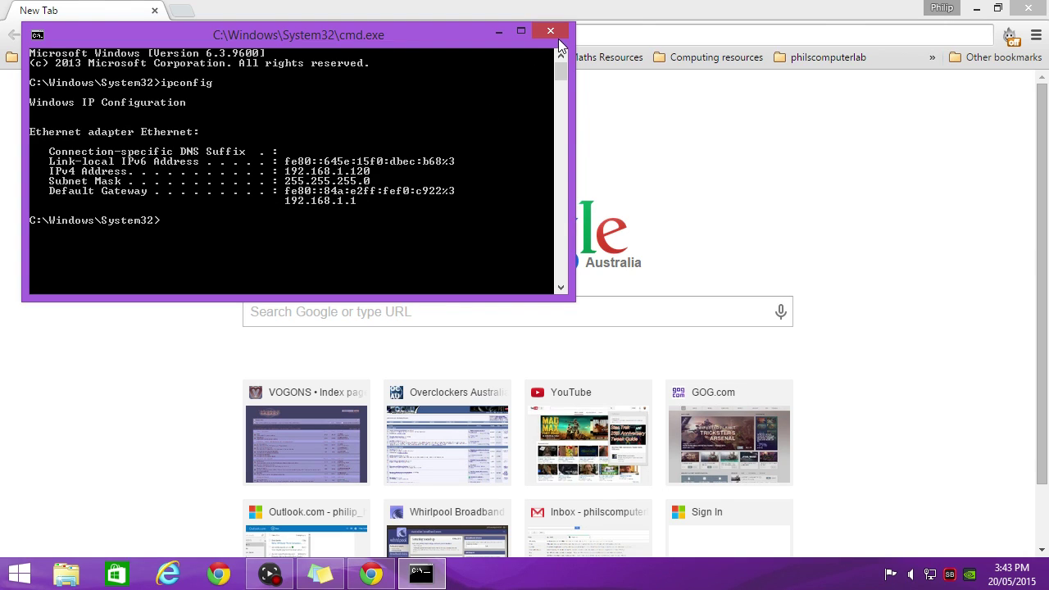
Open the Network and Sharing Center from the tray network icon.
left_click(934, 579)
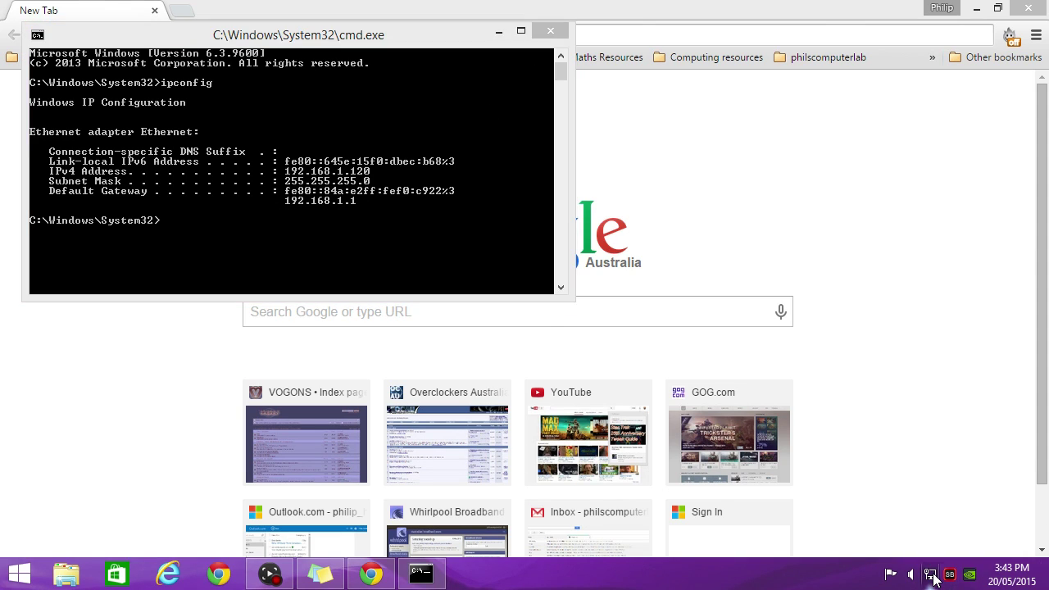
left_click(772, 539)
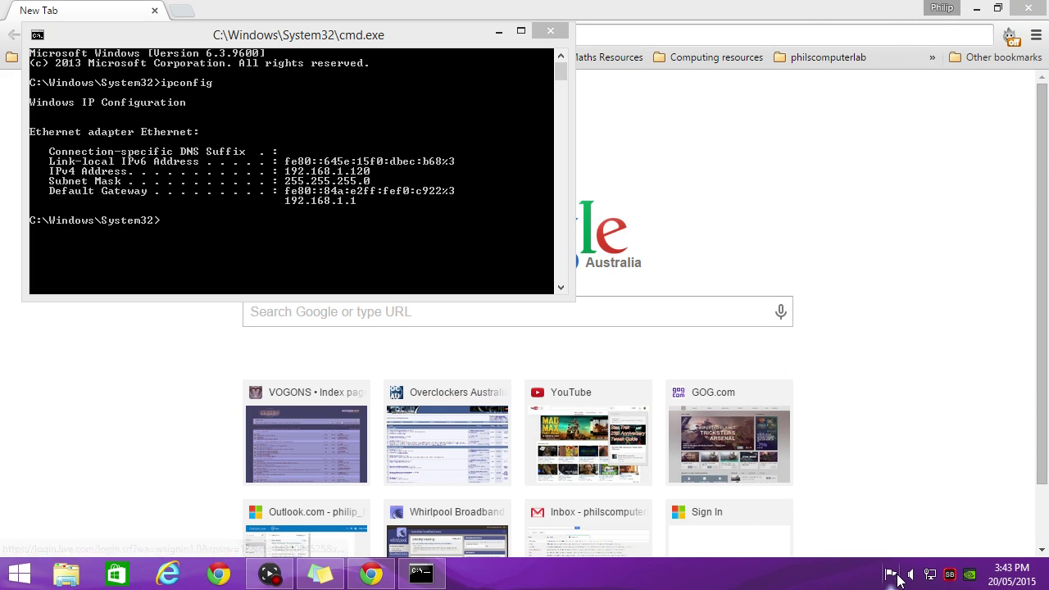
right_click(931, 574)
left_click(930, 564)
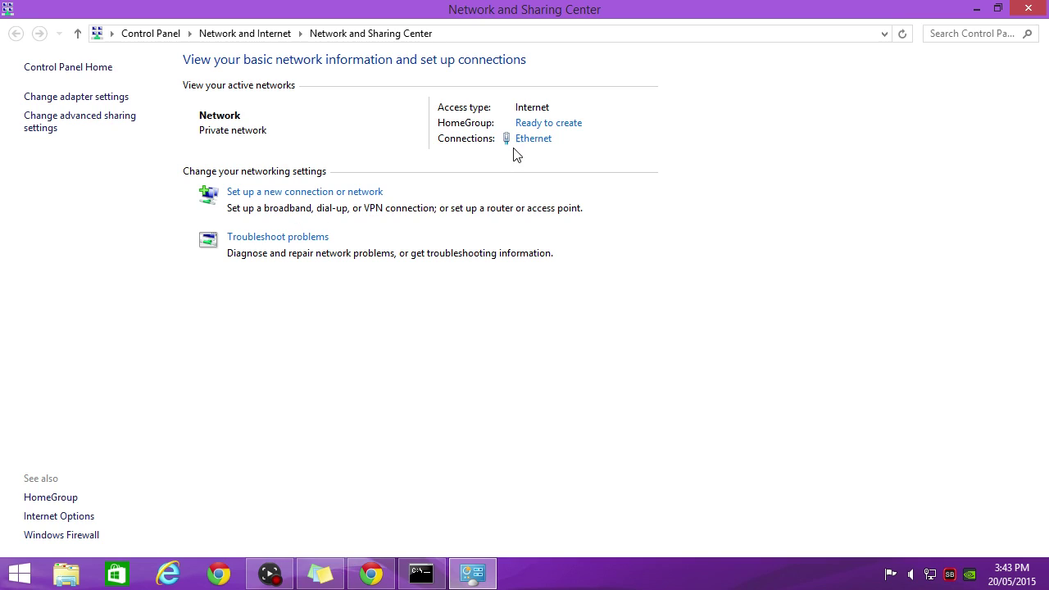
Check the Ethernet details show 192.168.1.1 as gateway and DHCP server, then close the network windows.
left_click(531, 139)
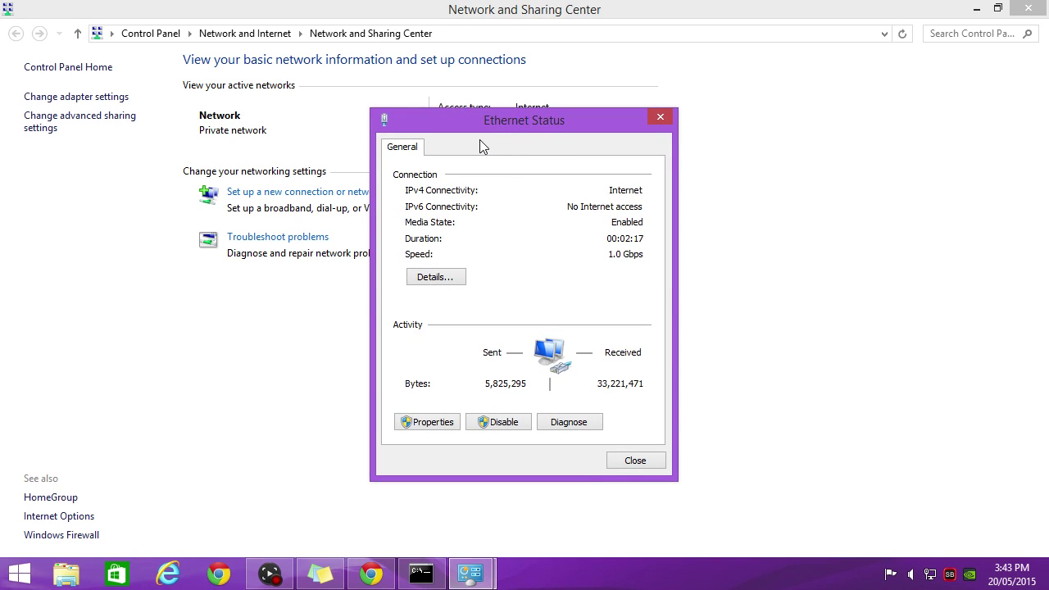
left_click(449, 279)
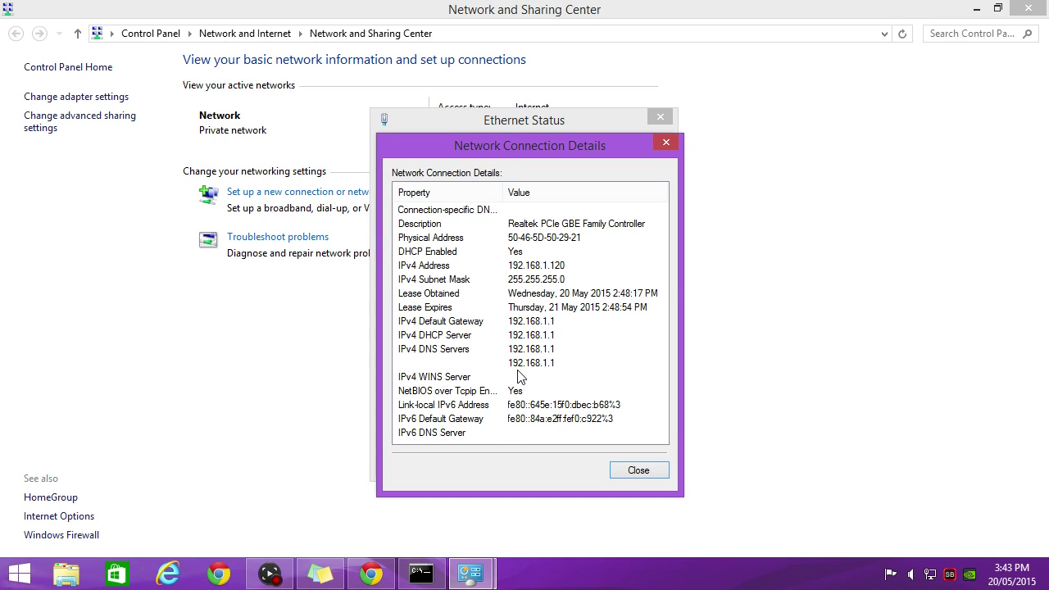
left_click(666, 142)
left_click(661, 117)
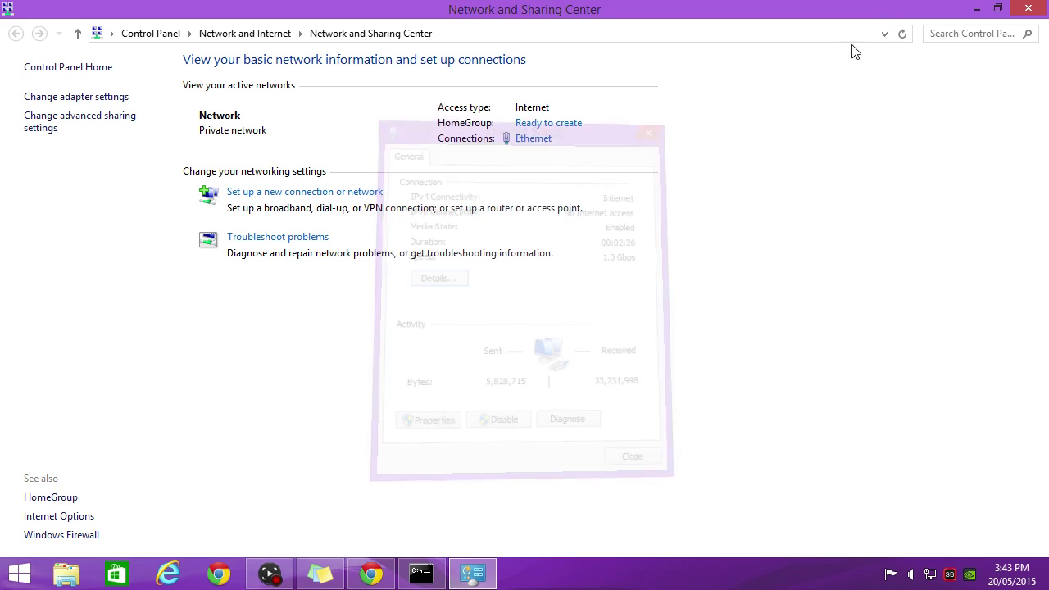
left_click(1029, 8)
Load the router's admin page at 192.168.1.1 in Chrome.
left_click(264, 36)
type("192.168.1.1")
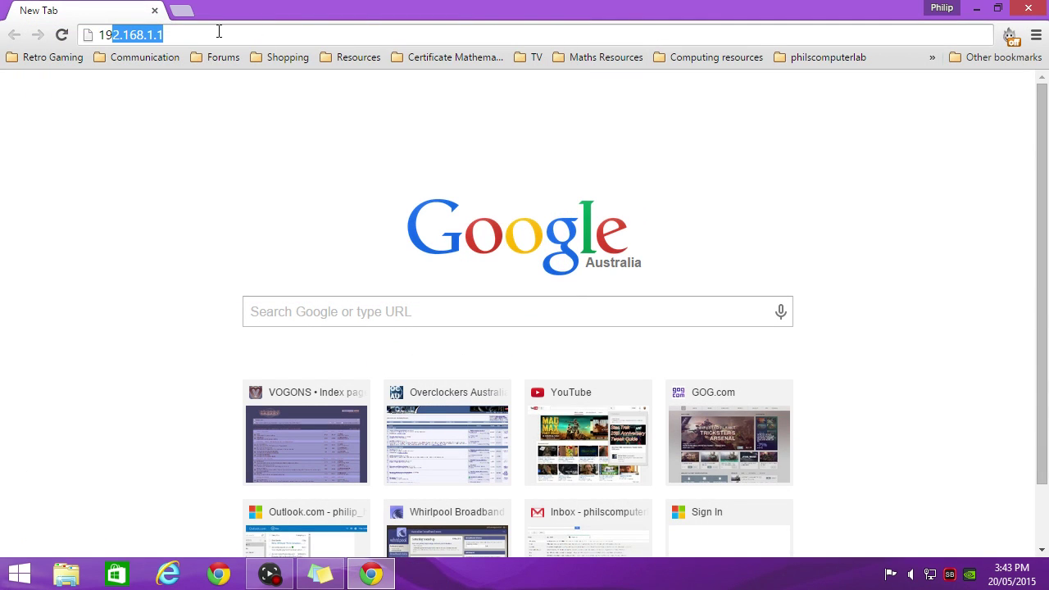
left_click(218, 29)
key("Return")
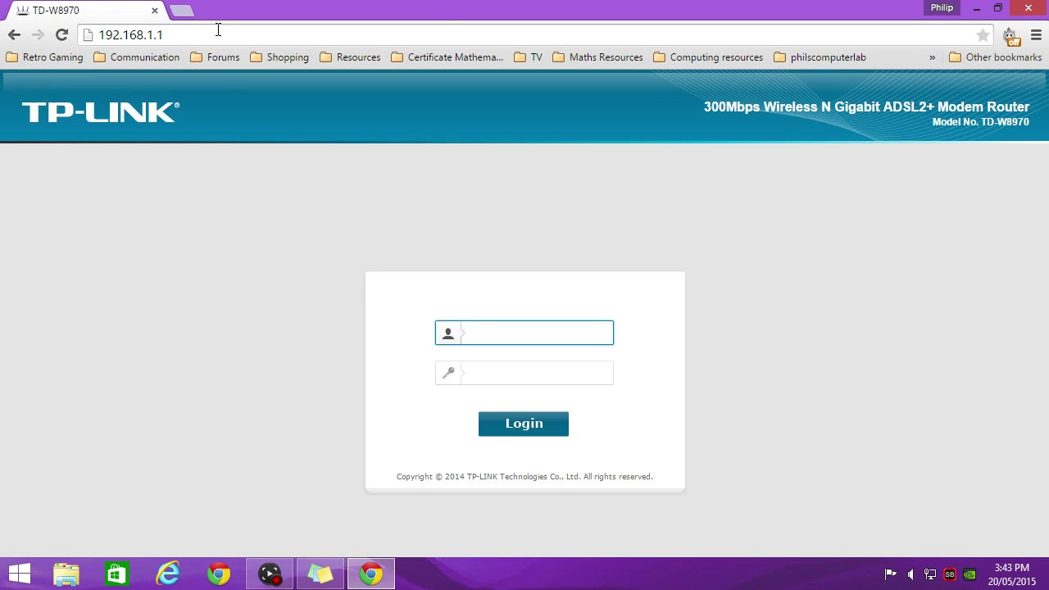
Log in with the router's username and password and open USB Mass Storage settings.
type("admin")
key("Tab")
type("admin")
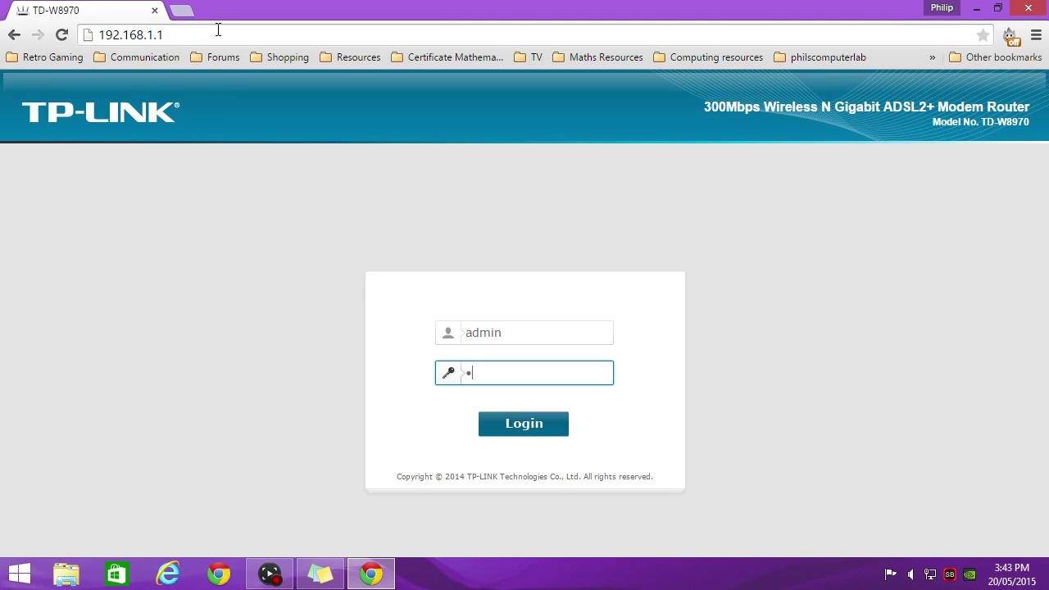
key("Return")
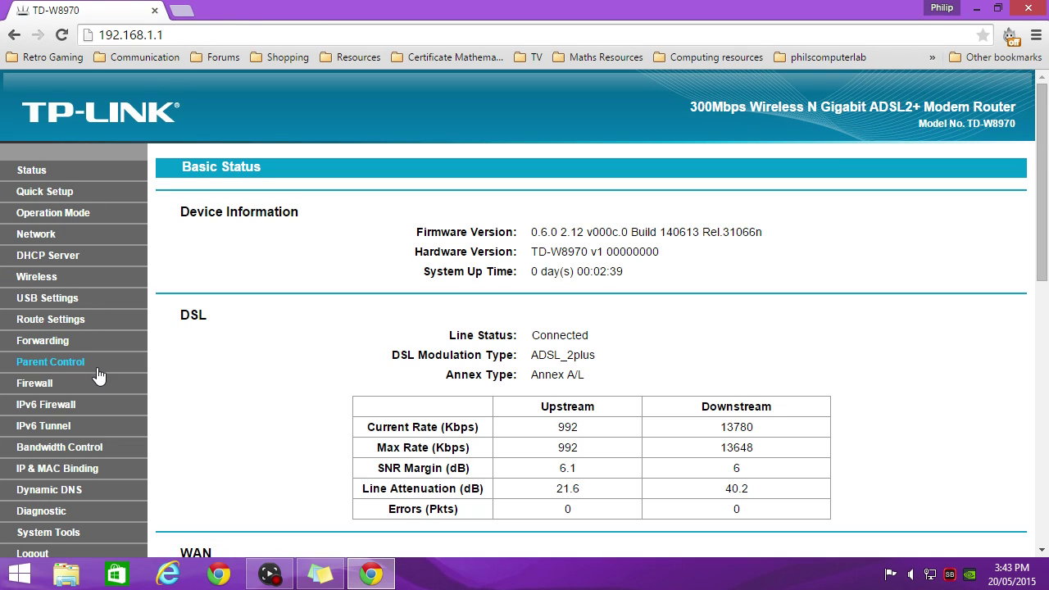
left_click(59, 305)
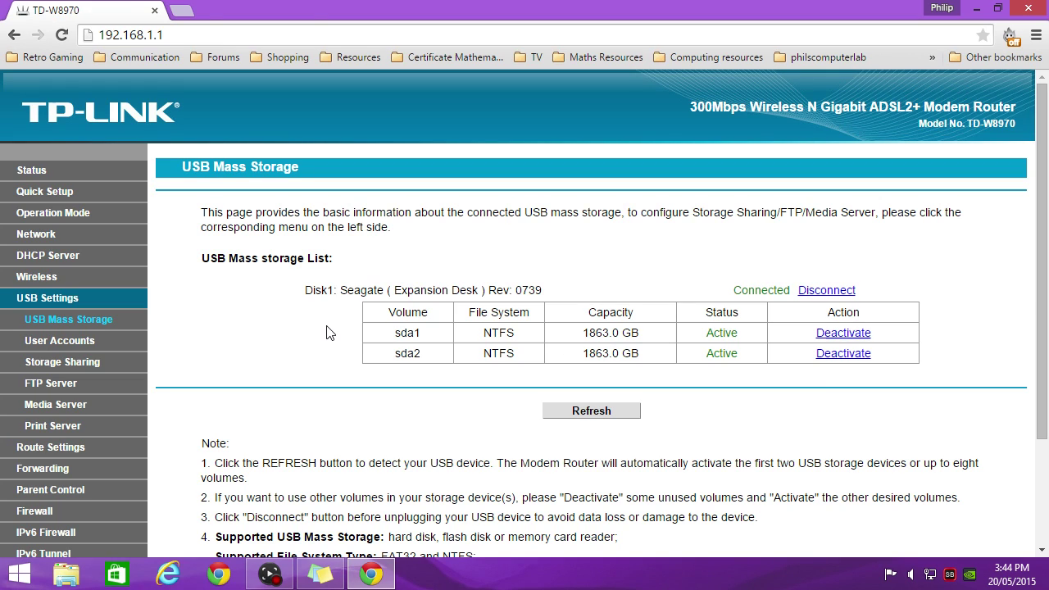
Review the router's FTP Server settings page, then minimize Chrome.
left_click(68, 386)
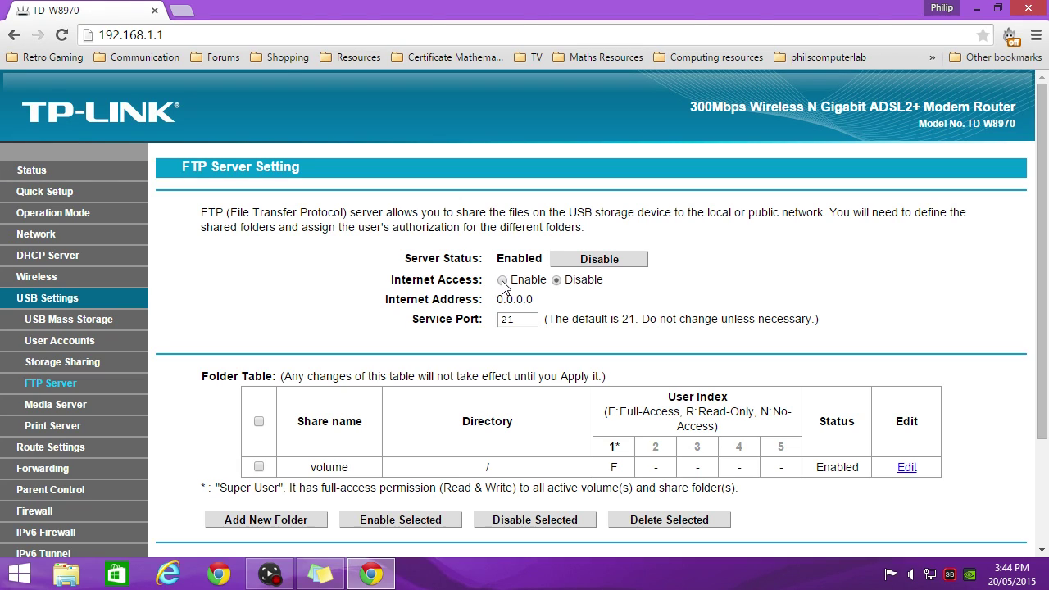
mouse_move(1044, 208)
left_mouse_down()
mouse_move(1045, 290)
mouse_move(1045, 208)
left_mouse_up()
left_click(977, 8)
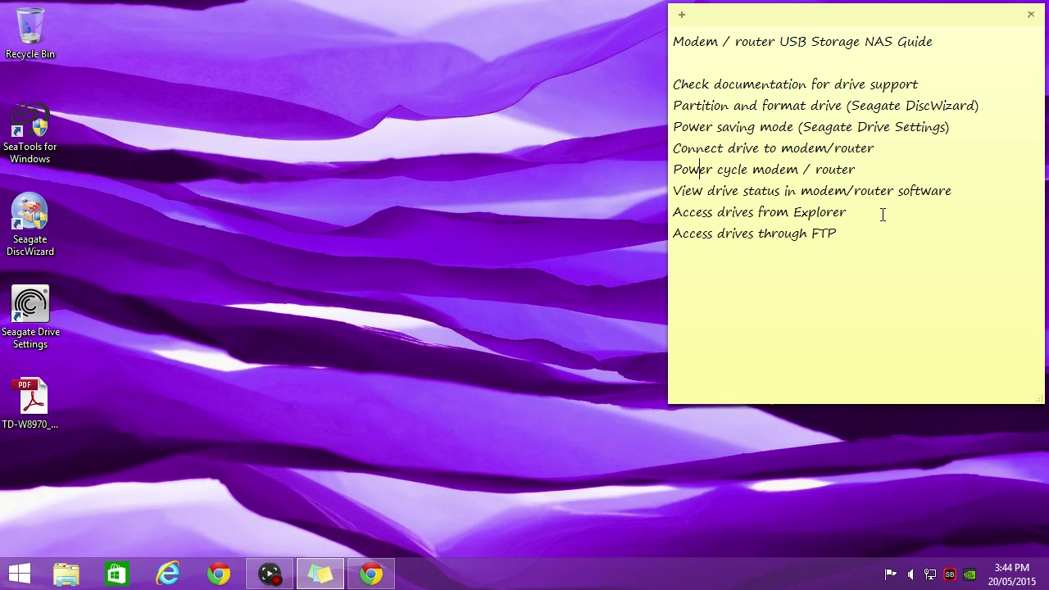
Open File Explorer at the router's network location \\192.168.1.1.
left_click(66, 573)
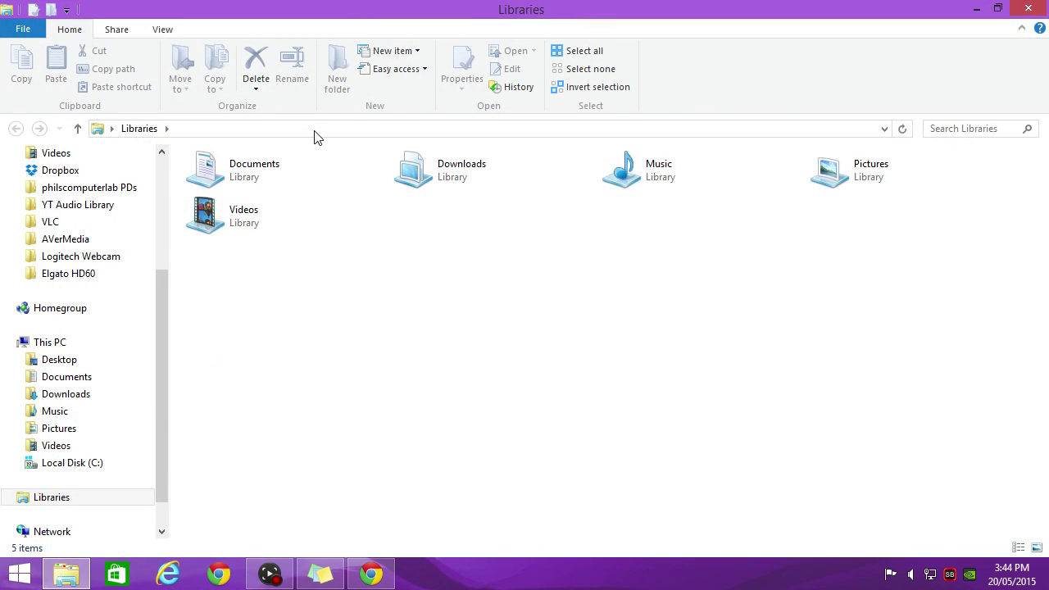
left_click(316, 129)
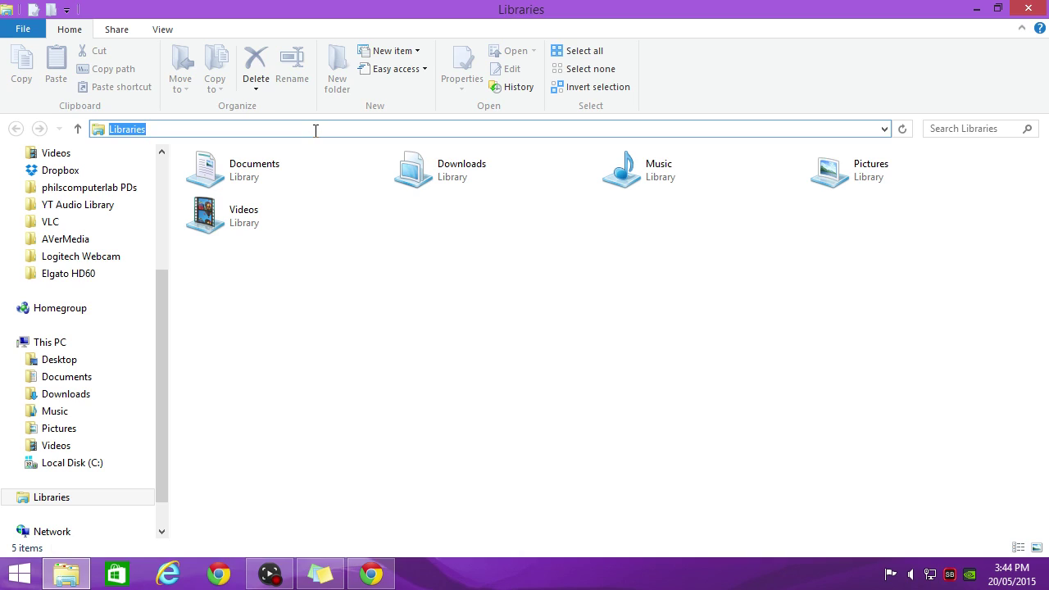
type("\\\\192")
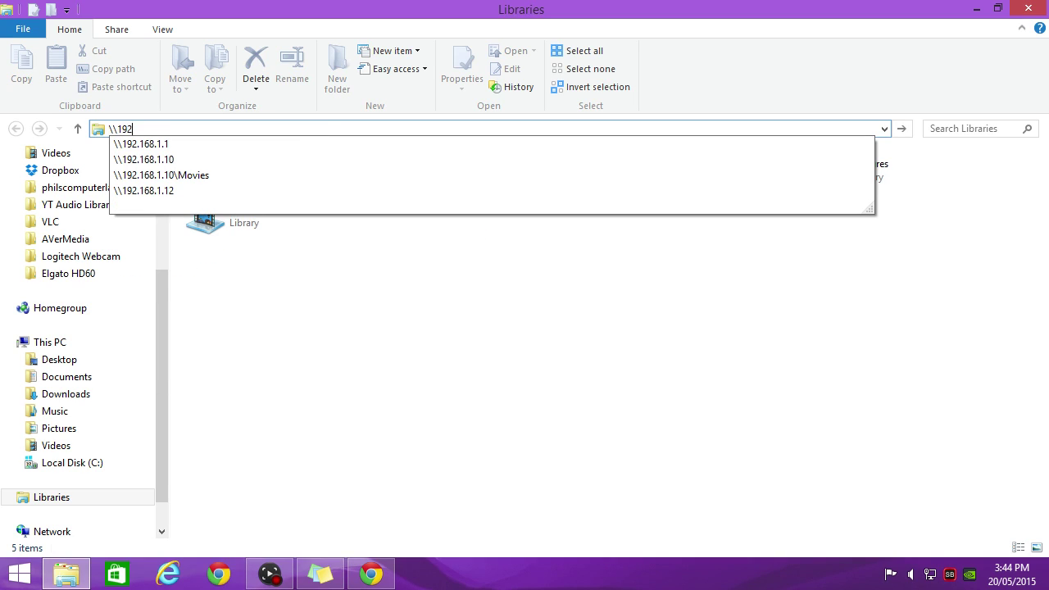
type(".168.1.1")
key("Return")
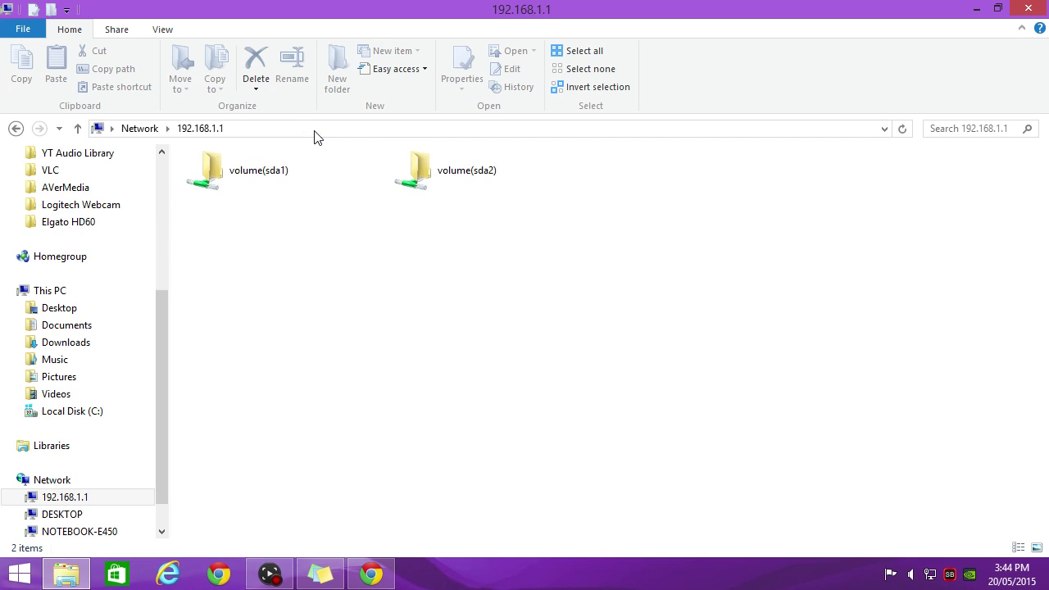
Open the volume(sda1) and volume(sda2) shares in turn, then minimize Explorer.
double_click(236, 174)
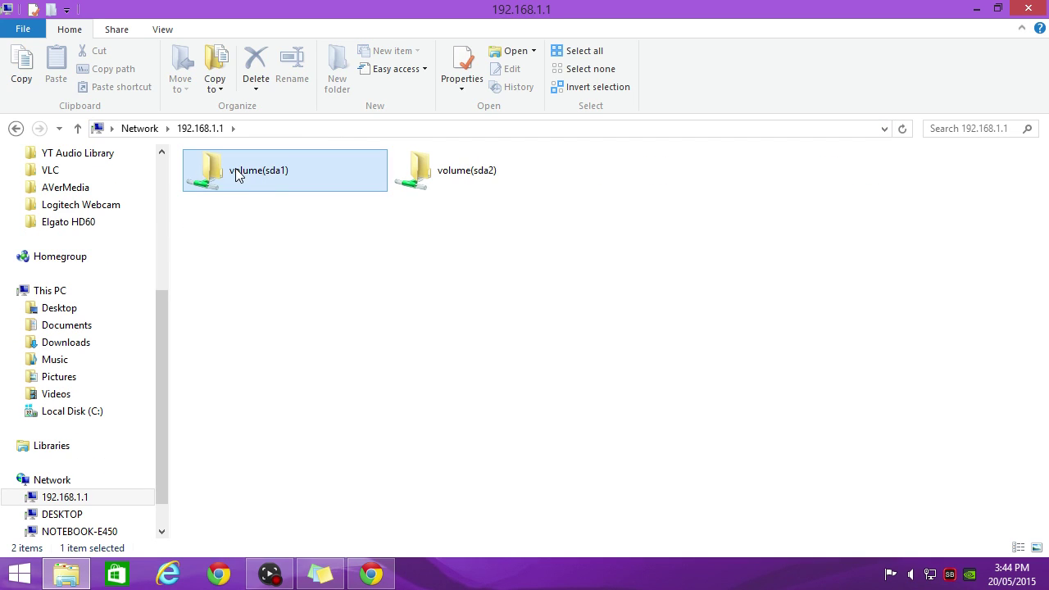
left_click(16, 129)
double_click(463, 172)
key("alt+Left")
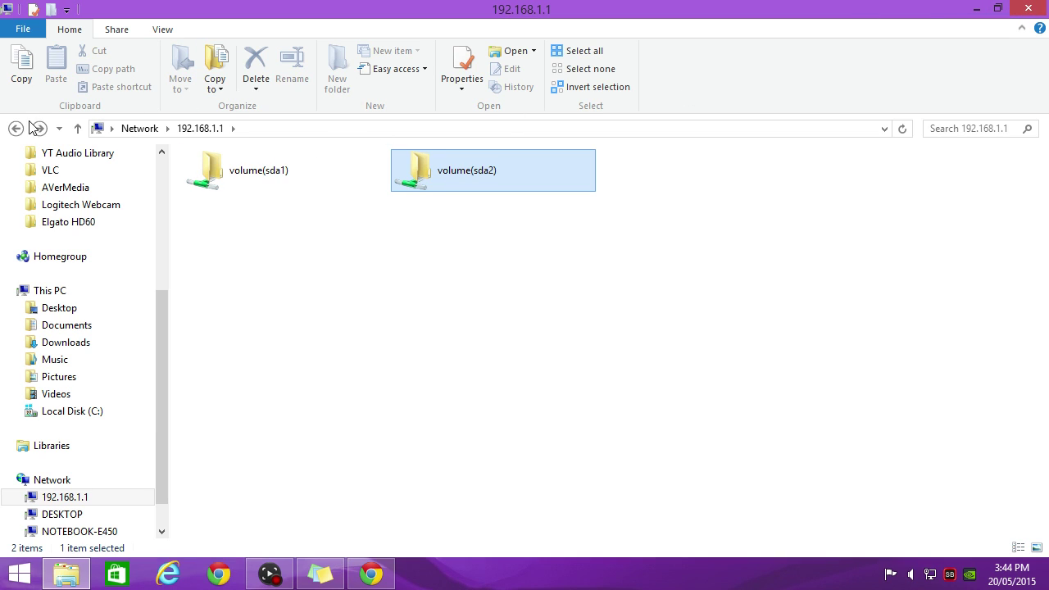
left_click(976, 8)
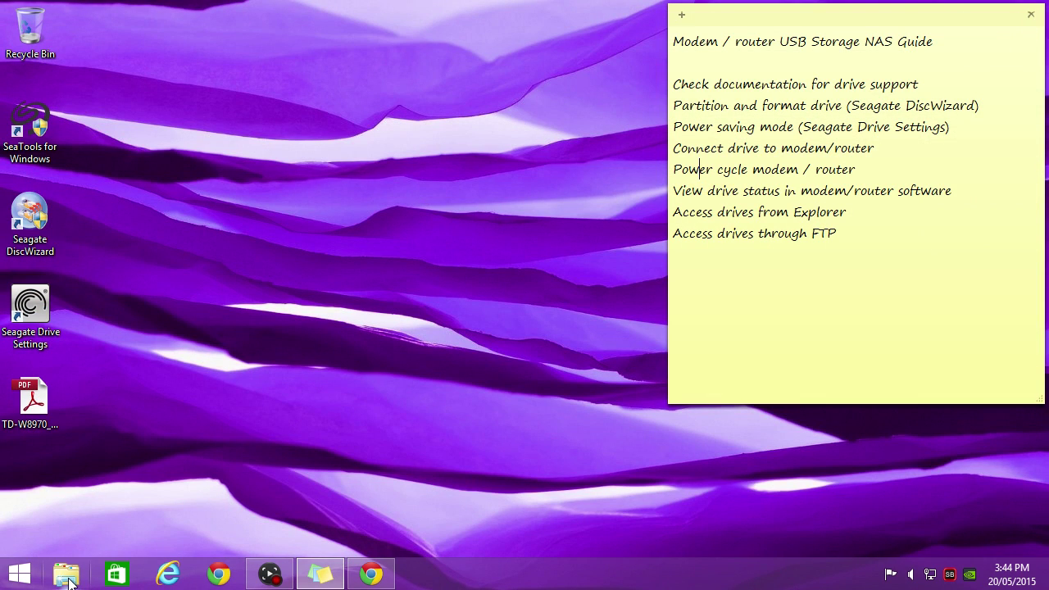
Connect File Explorer to the router's FTP server at ftp://192.168.1.1.
left_click(69, 580)
left_click(291, 128)
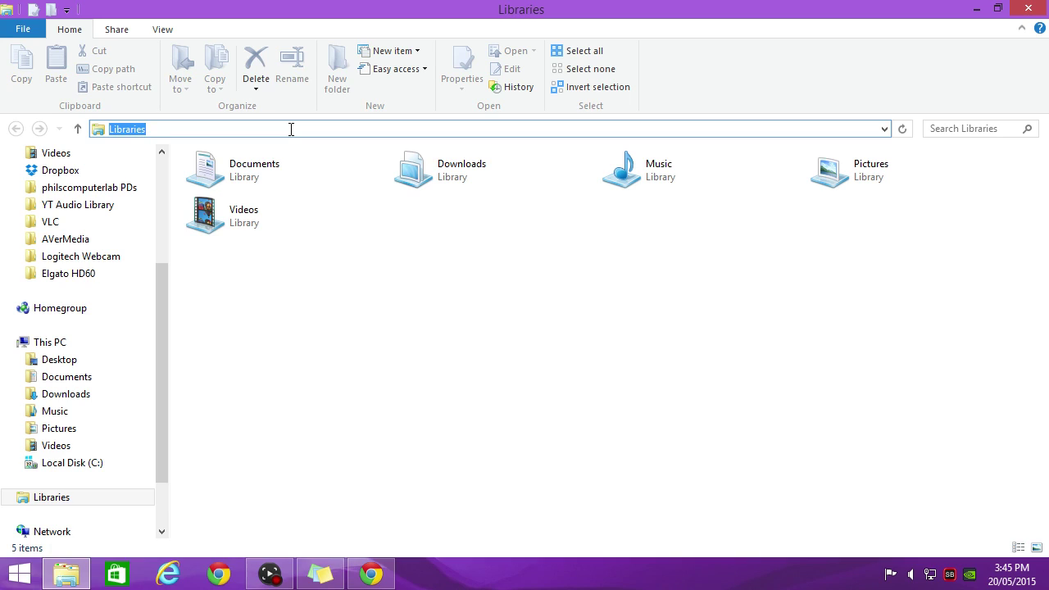
type("ftp")
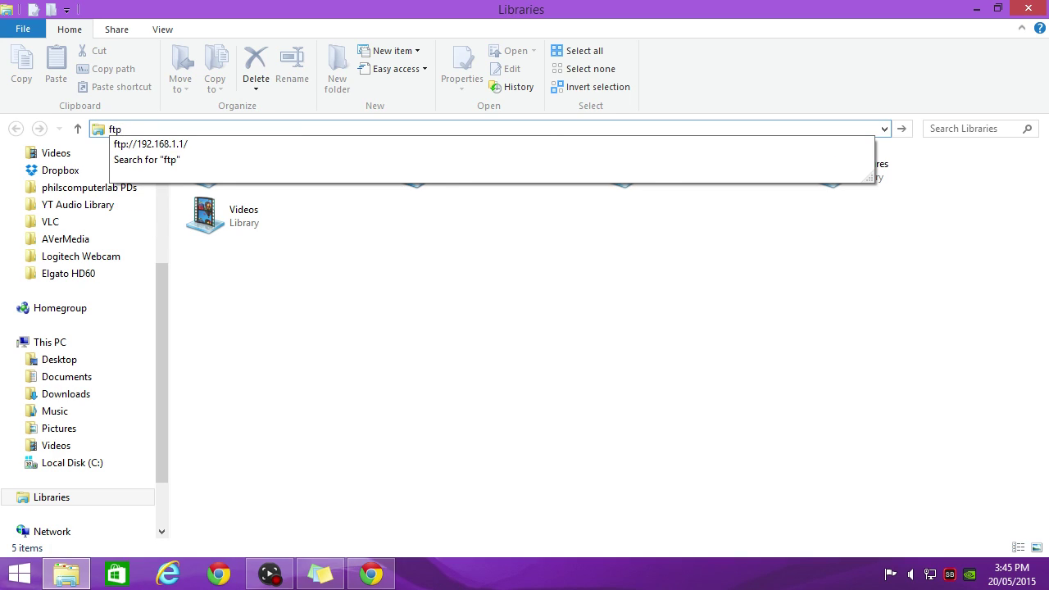
type("://1")
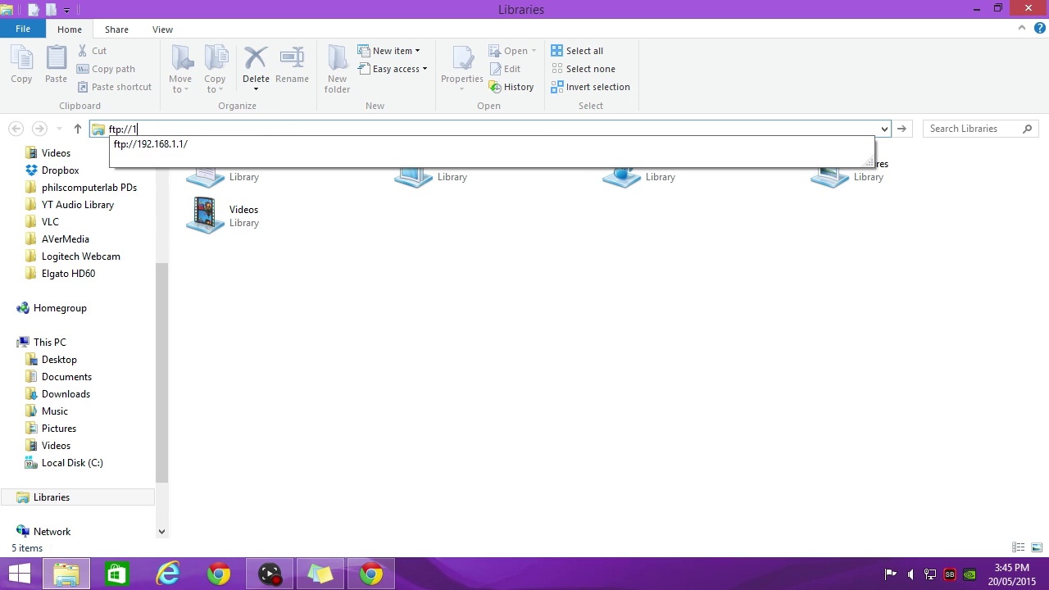
type("92.168.1.1")
key("Return")
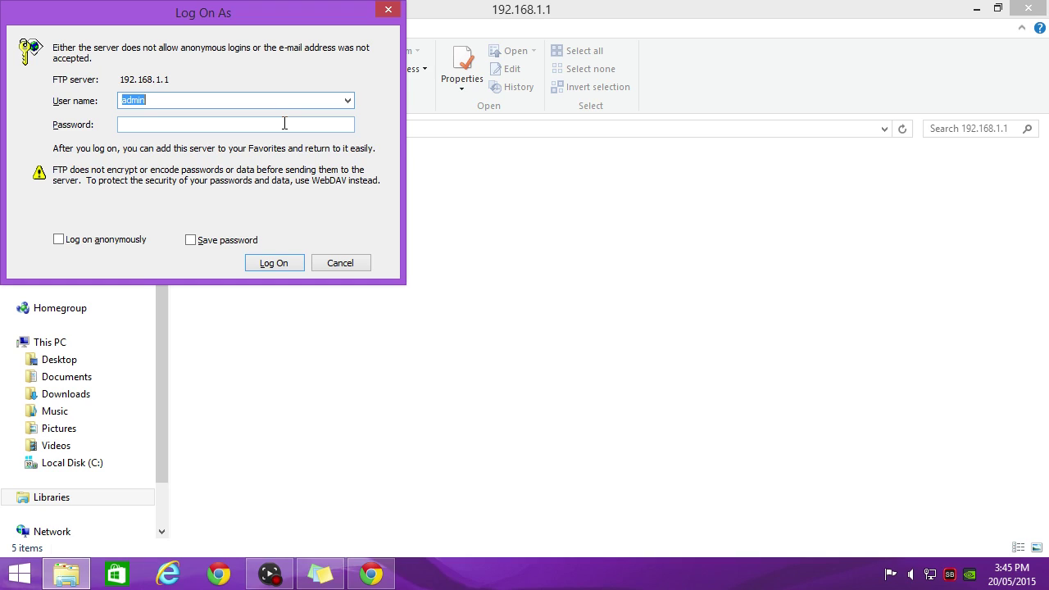
Log on with the router password, view the four volume folders, then close the window.
left_click(286, 124)
type("admin")
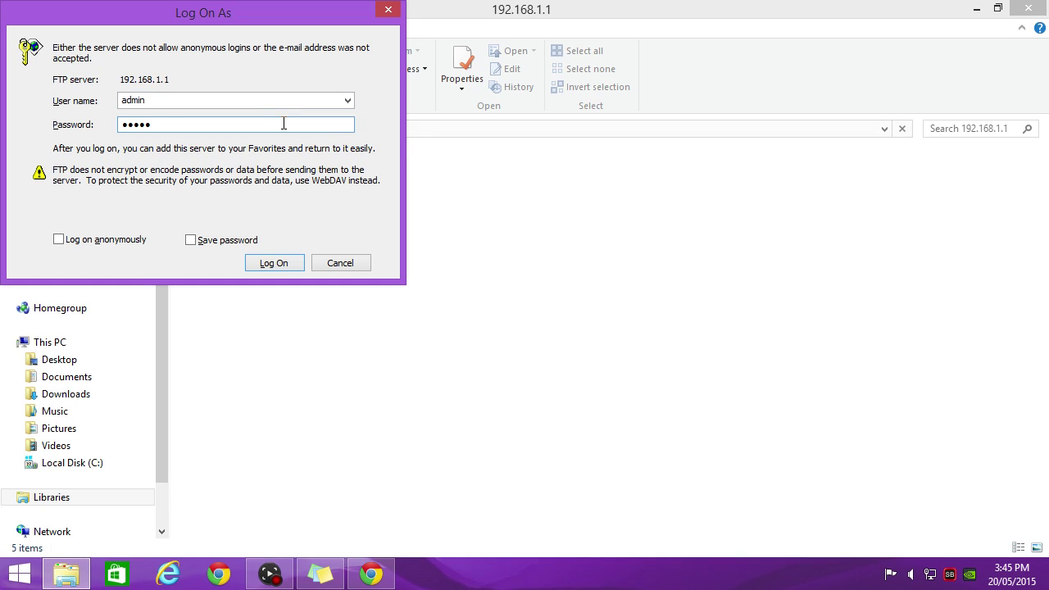
left_click(289, 268)
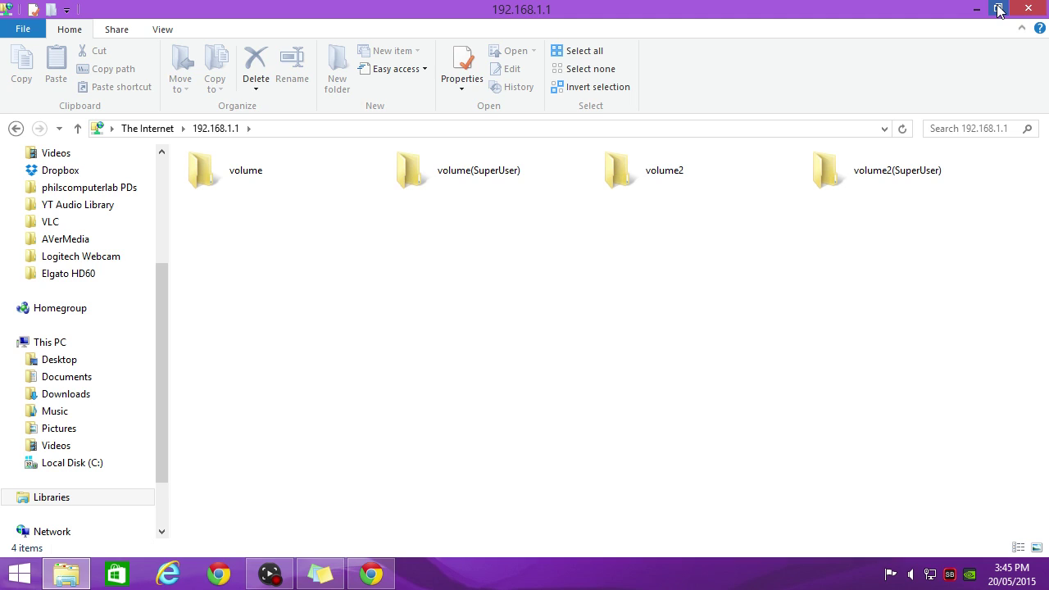
left_click(1027, 9)
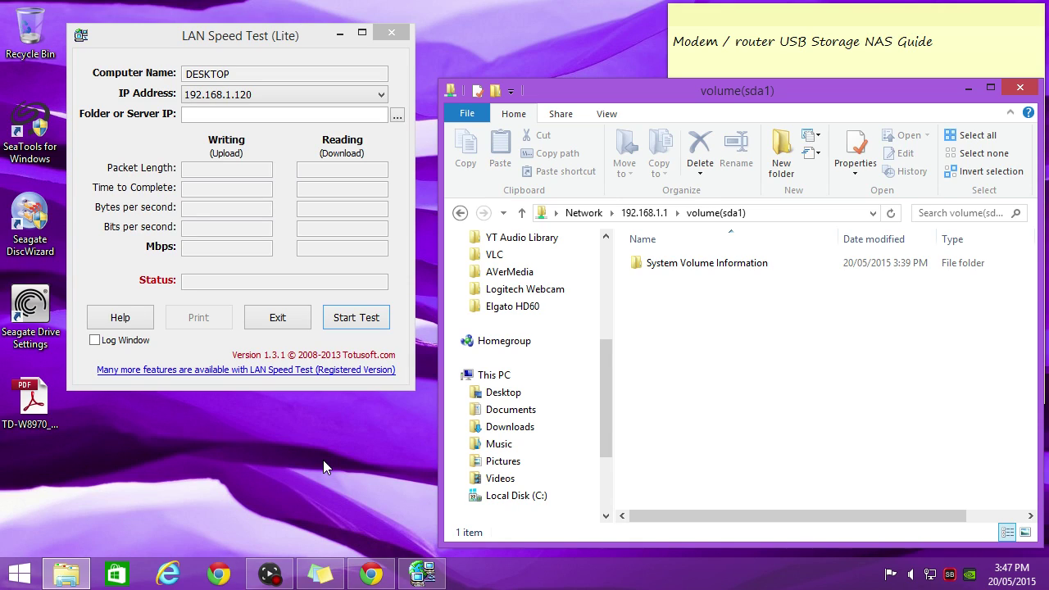
Paste \\192.168.1.1\volume(sda1) as the LAN Speed Test target folder and start the test.
left_click(821, 213)
key("ctrl+c")
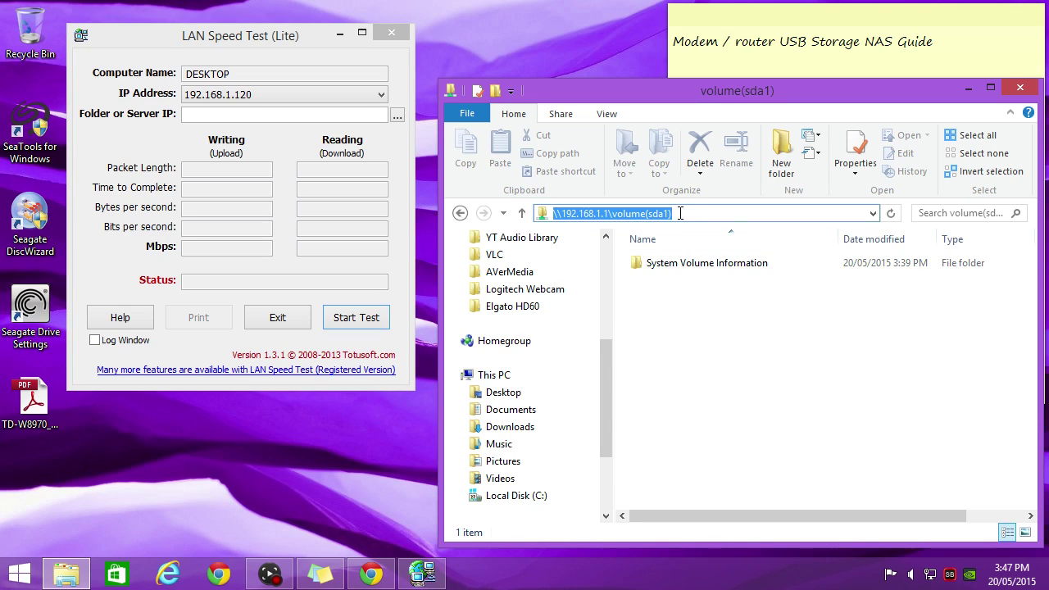
left_click(262, 115)
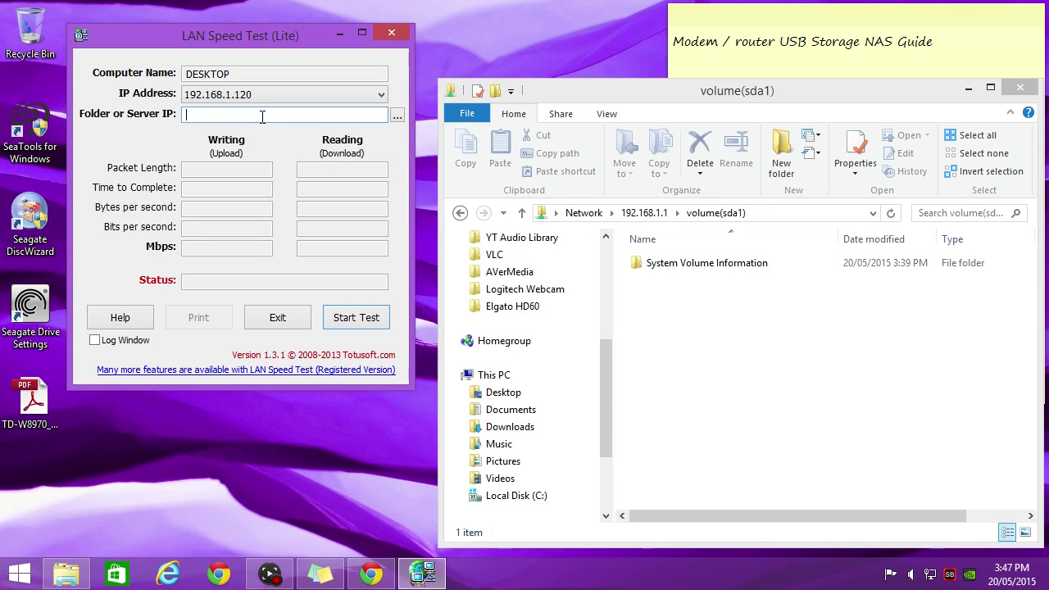
key("ctrl+v")
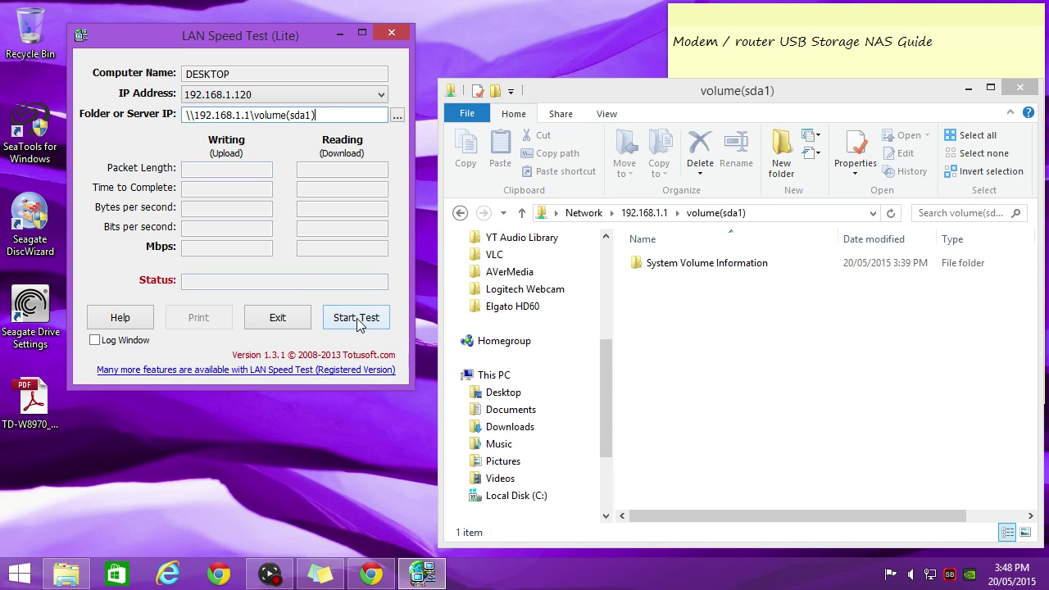
left_click(358, 320)
Run a 200 MB test, yielding 52.7489600 Mbps write and 70.0928880 Mbps read.
type("200")
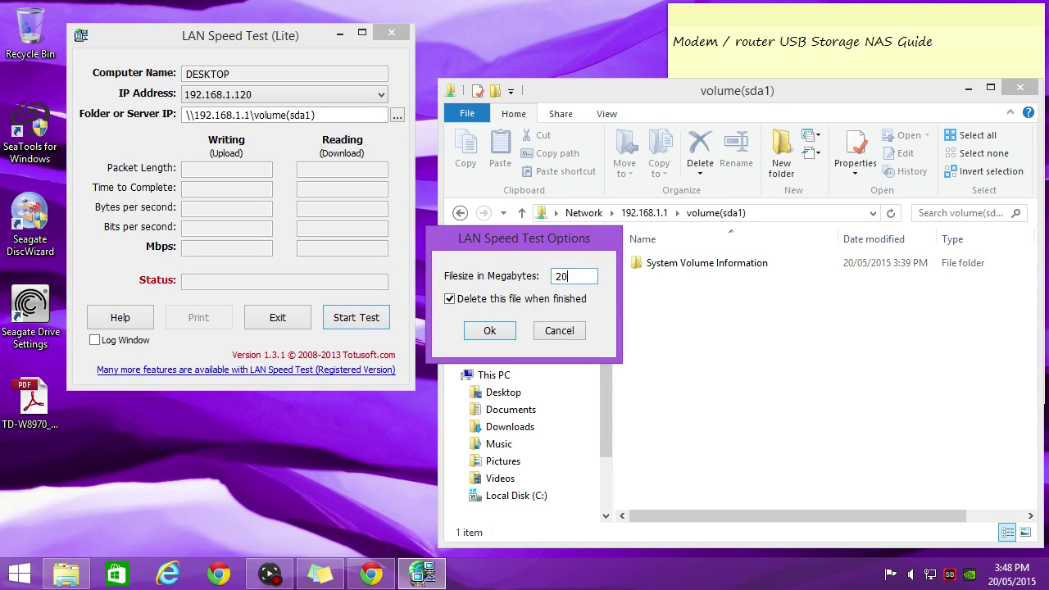
left_click(506, 330)
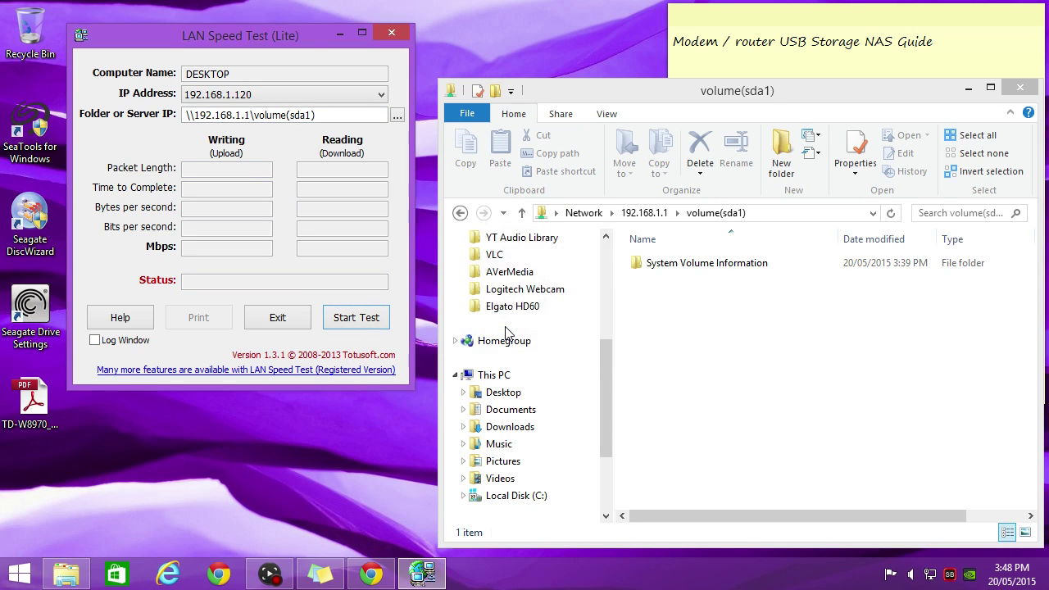